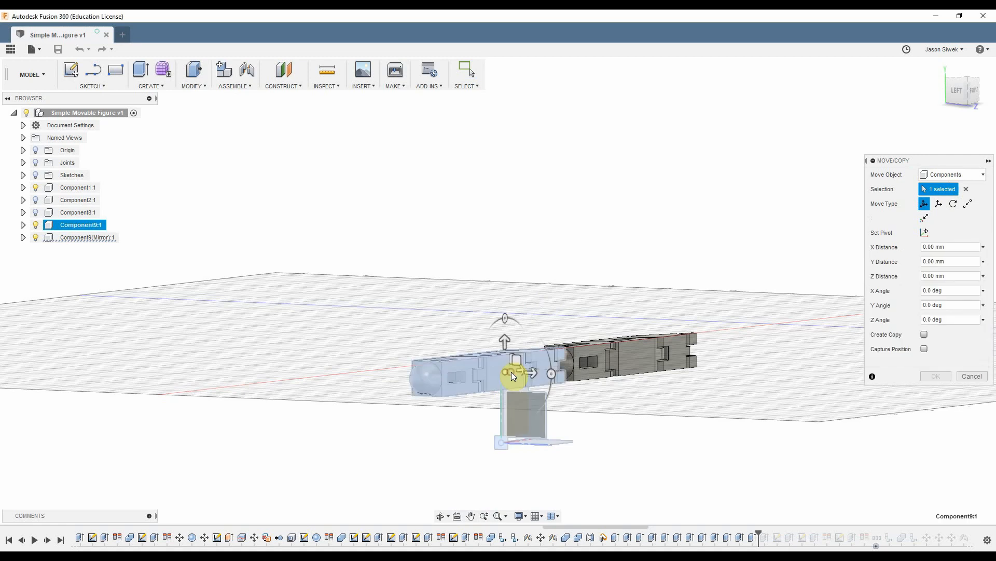
Rotate the Component9 leg 90 degrees about its length.
left_click(552, 373)
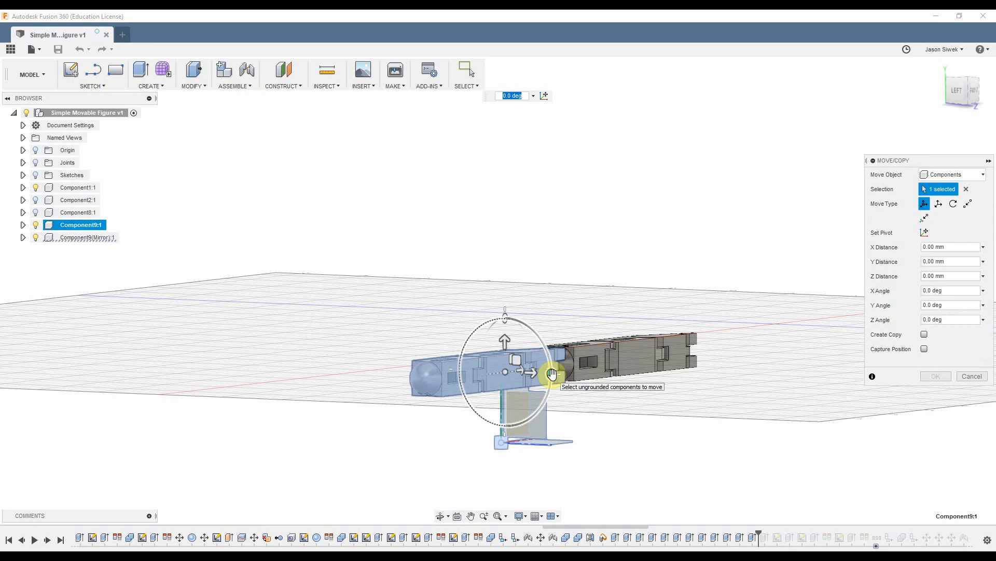
type("90")
key("Return")
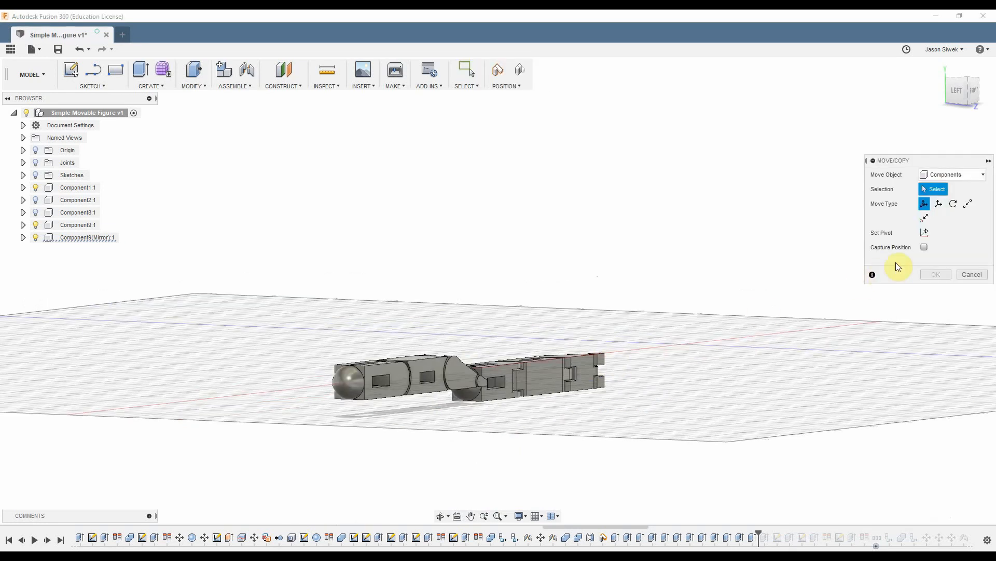
Rotate the mirrored leg component -90 degrees about the X axis.
left_click(542, 372)
left_click(591, 378)
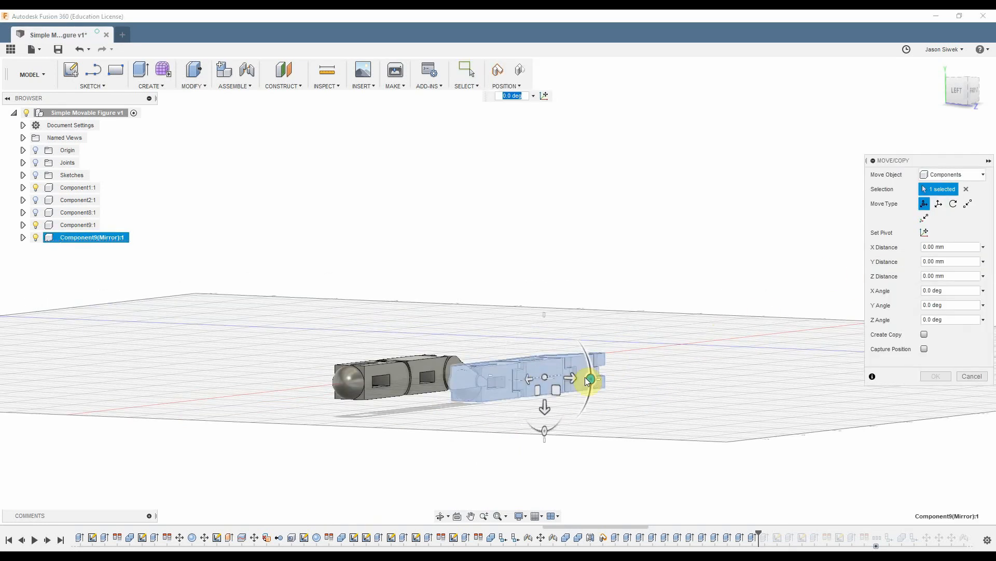
type("90")
key("BackSpace")
key("BackSpace")
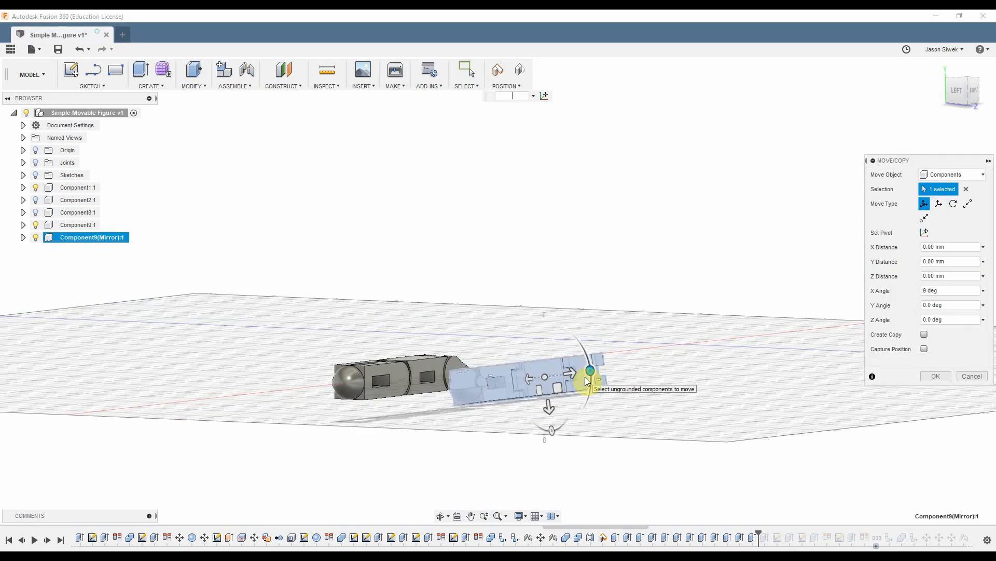
type("-90")
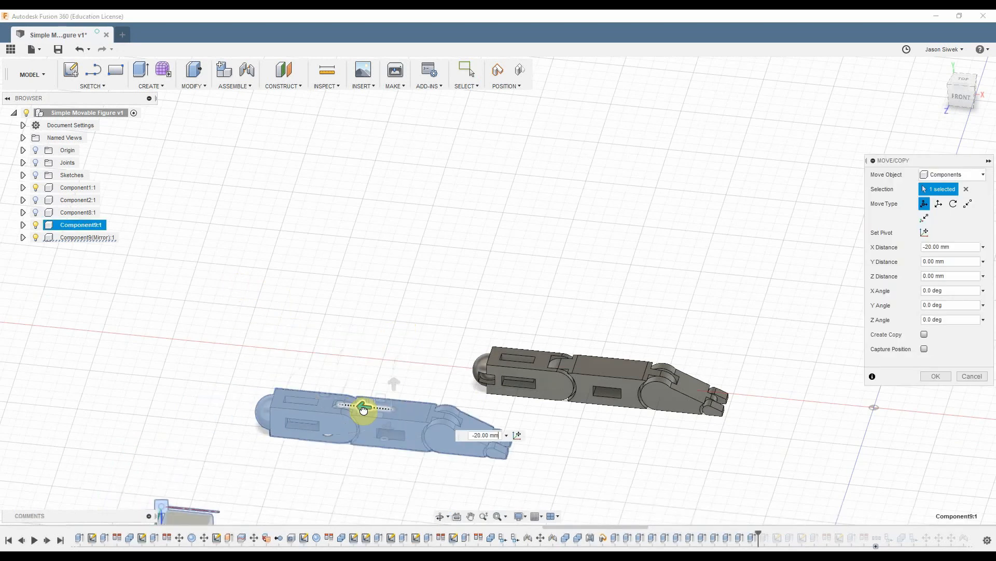
Move the Component9 leg along the X axis until it lines up with the mirrored leg.
left_click_drag(364, 409, 552, 445)
key("Return")
mouse_move(663, 345)
middle_mouse_down("shift")
mouse_move(663, 336)
mouse_move(596, 349)
mouse_move(587, 333)
mouse_move(680, 329)
middle_mouse_up("shift")
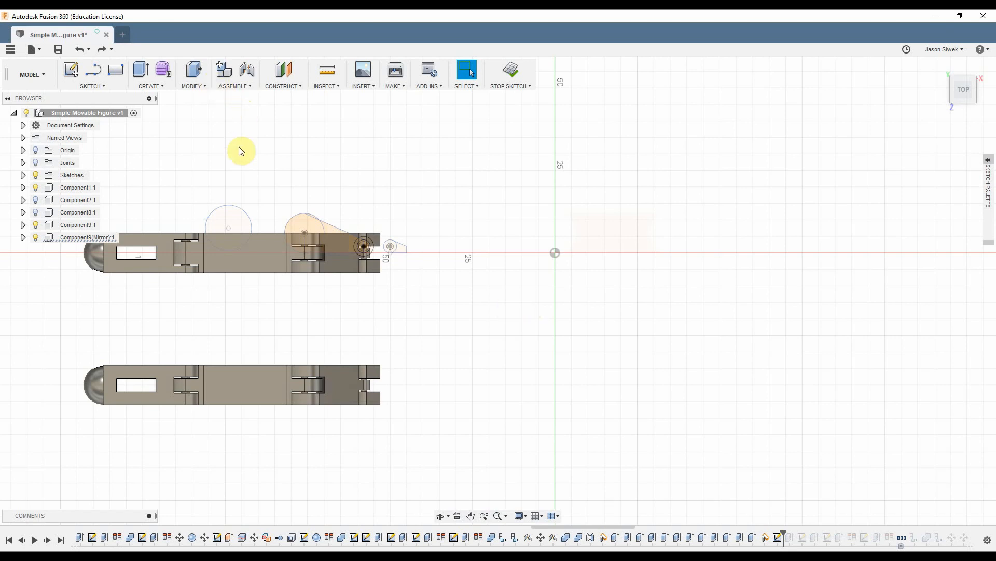
Sketch a circle 3 mm in diameter in the empty area near the origin, away from the legs.
middle_click_drag(240, 151, 319, 161)
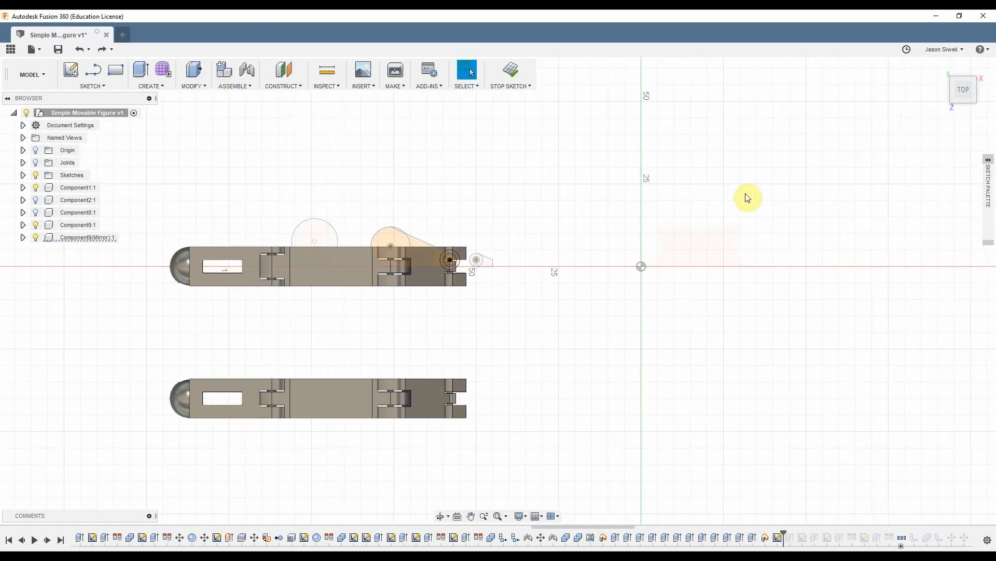
mouse_move(750, 196)
middle_mouse_down()
mouse_move(620, 189)
mouse_move(621, 218)
middle_mouse_up()
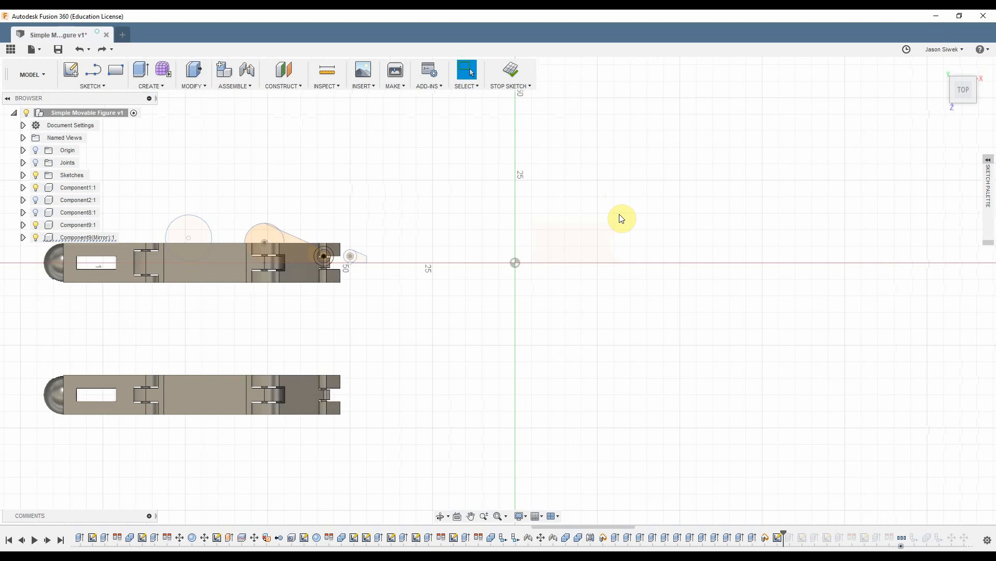
scroll(607, 300, "up", 2)
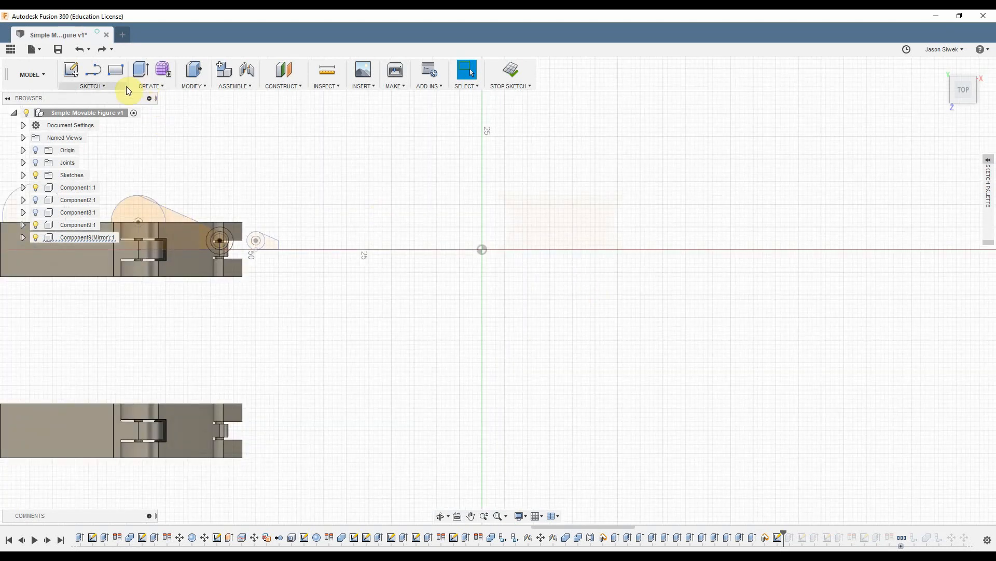
left_click(97, 86)
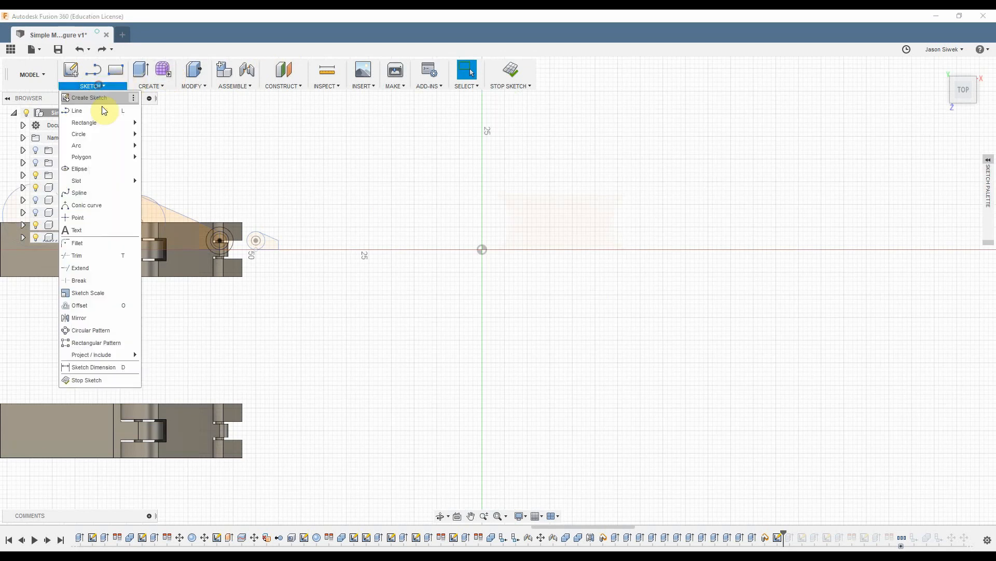
left_click(182, 138)
left_click(436, 350)
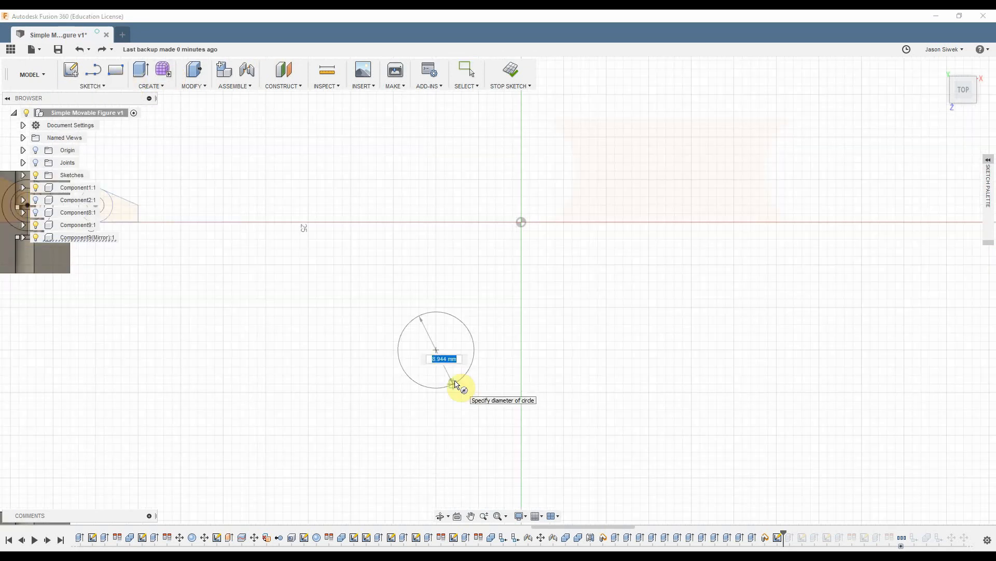
type("3mm")
key("Return")
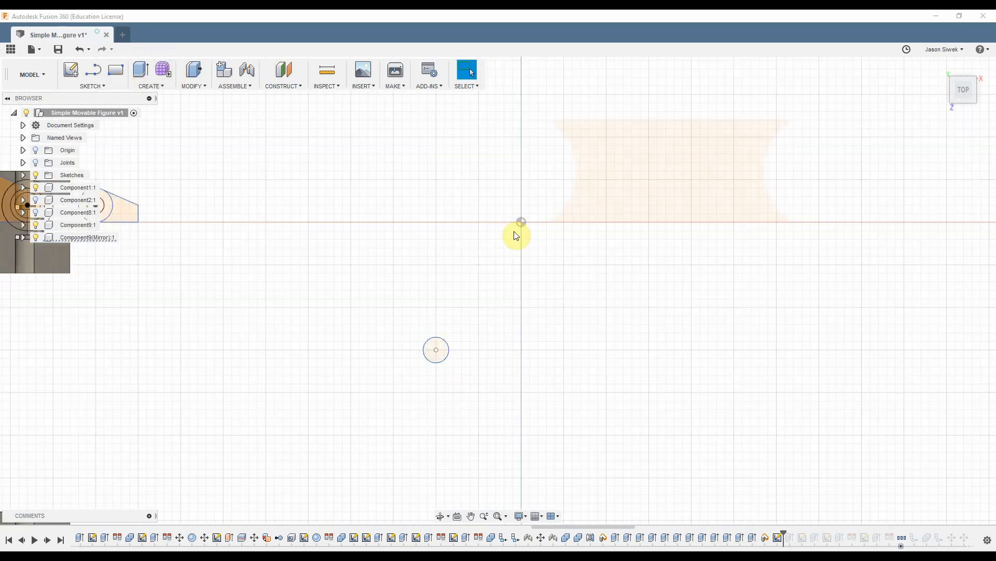
Extrude the 3 mm circle into a cylinder as a new body.
key("e")
left_click(435, 358)
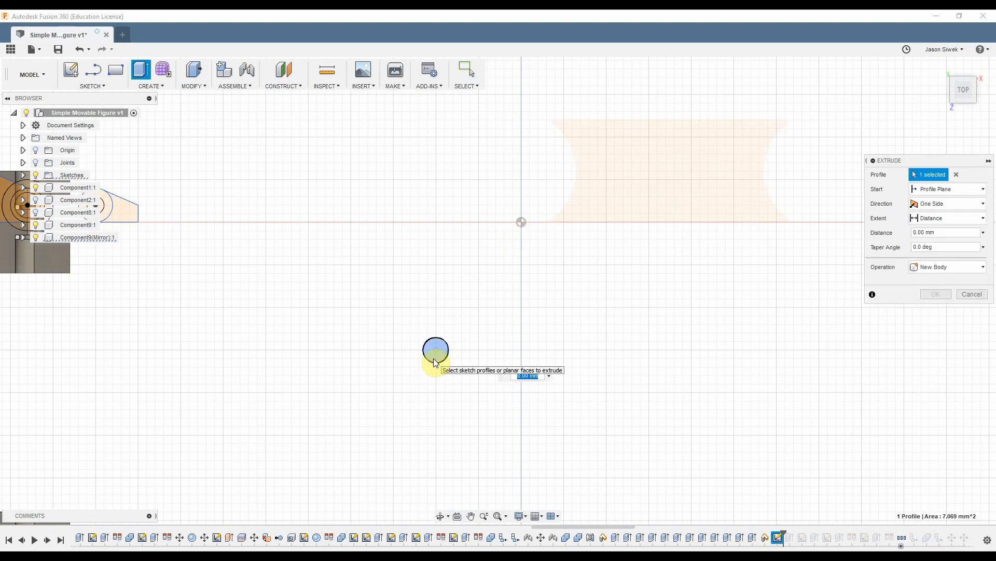
key("Return")
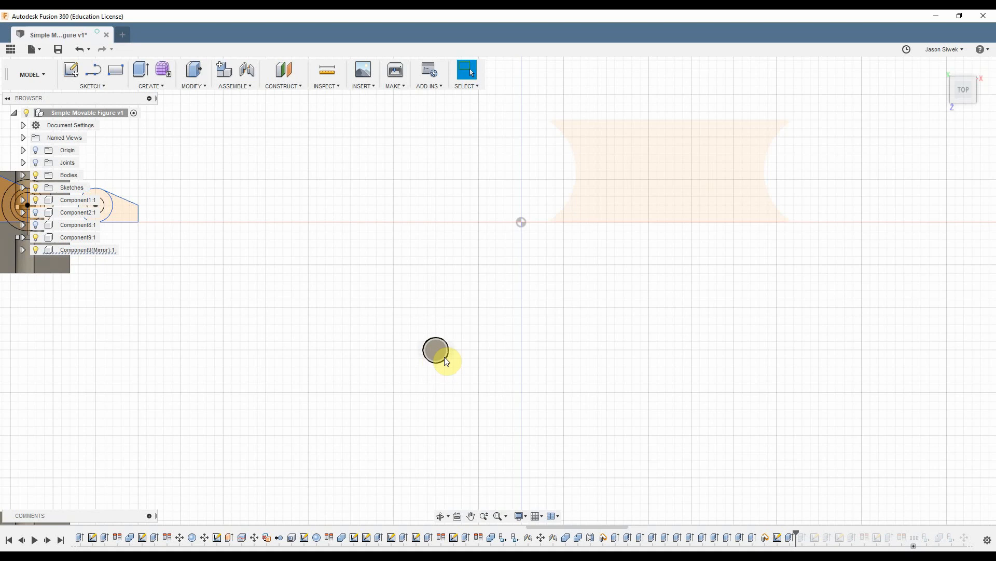
Rotate the cylinder body 90 degrees so it lies horizontally along the X axis.
key("m")
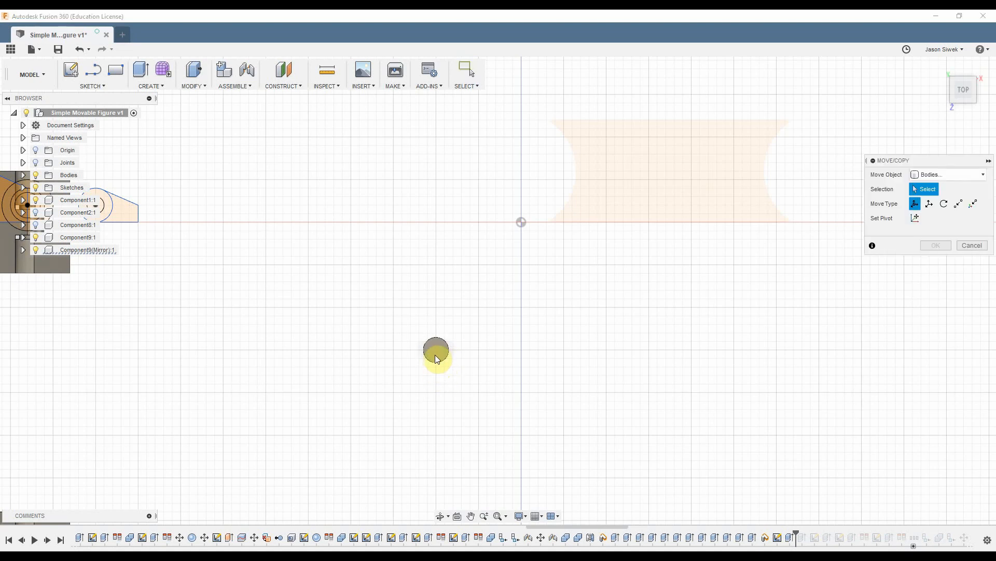
left_click(436, 356)
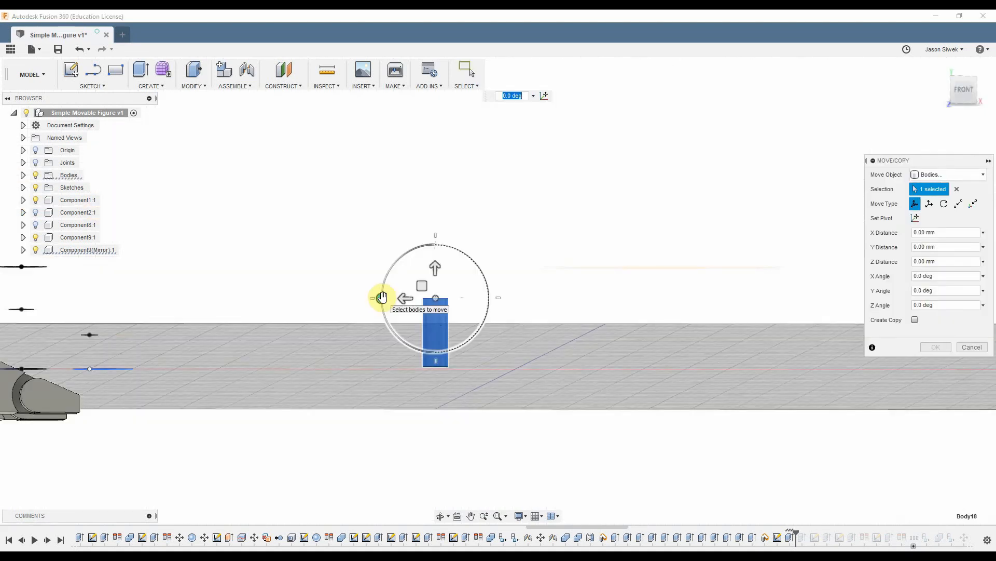
type("90")
key("Return")
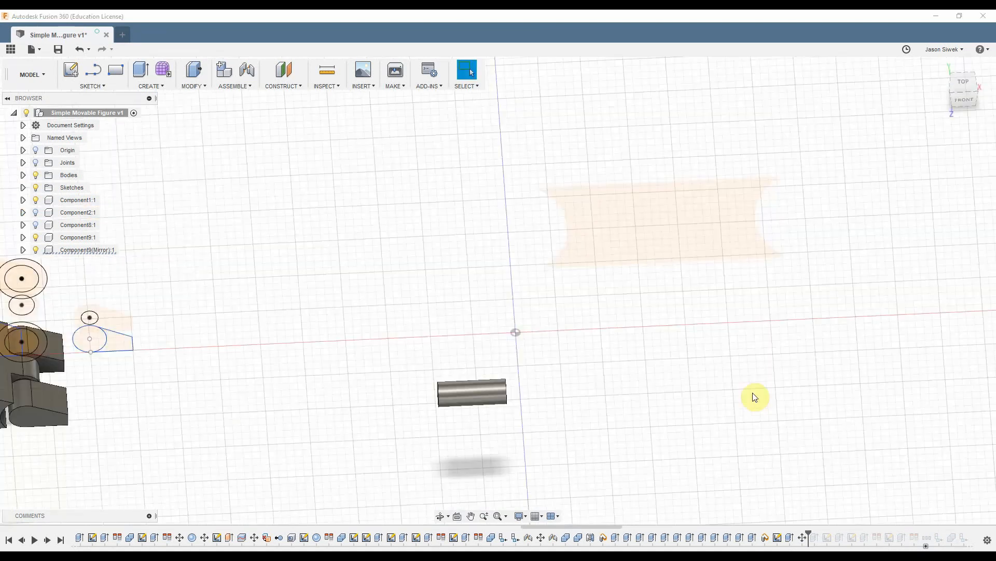
Create two spheres 6 mm in diameter as new bodies beside the cylinder.
left_click(163, 87)
left_click(162, 234)
left_click(326, 364)
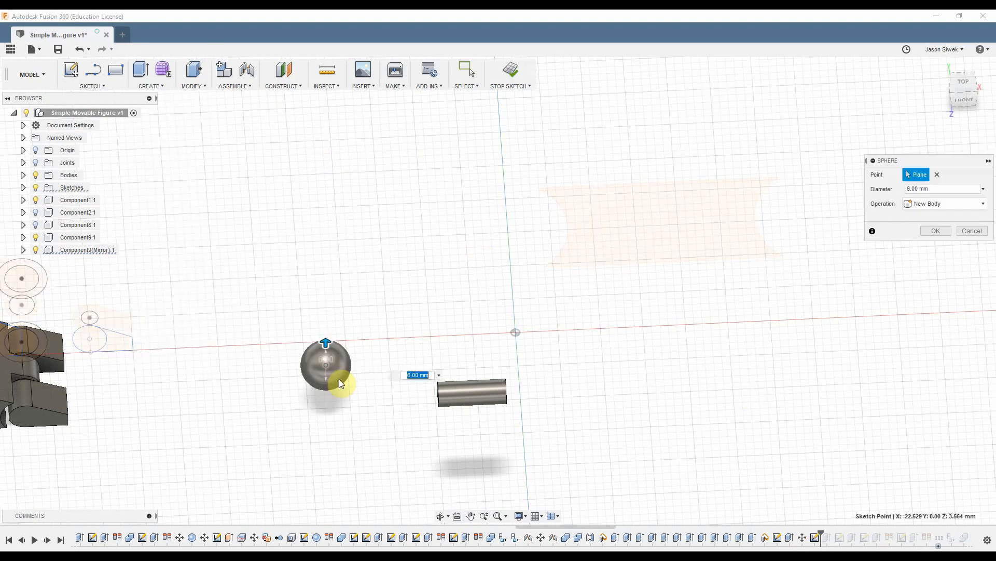
type("6mm")
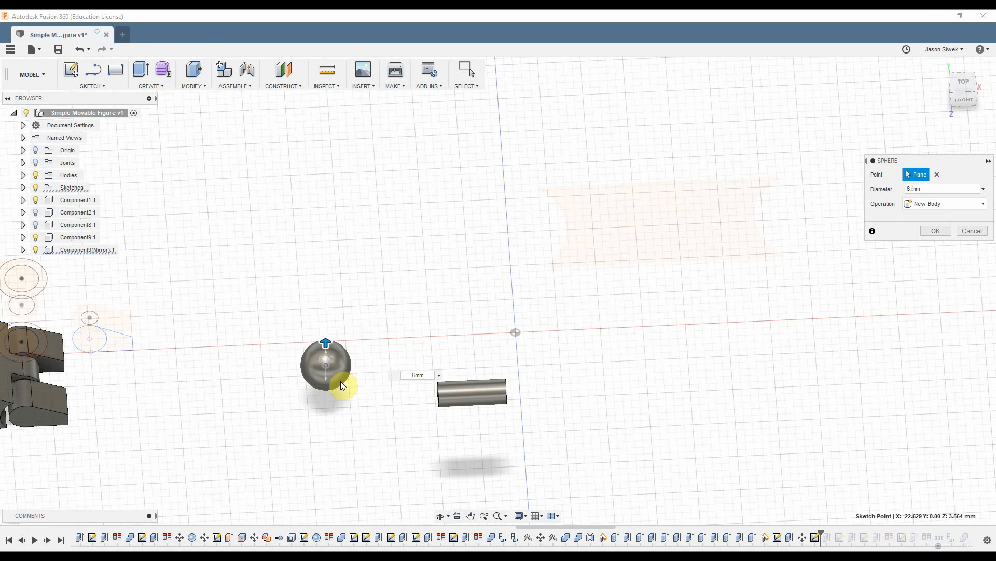
key("Return")
left_click(381, 345)
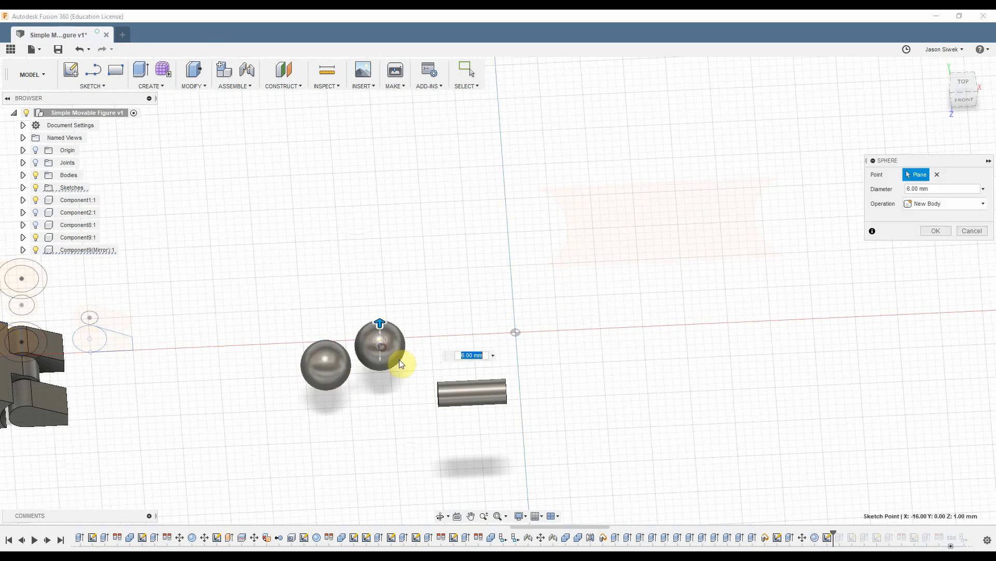
key("Return")
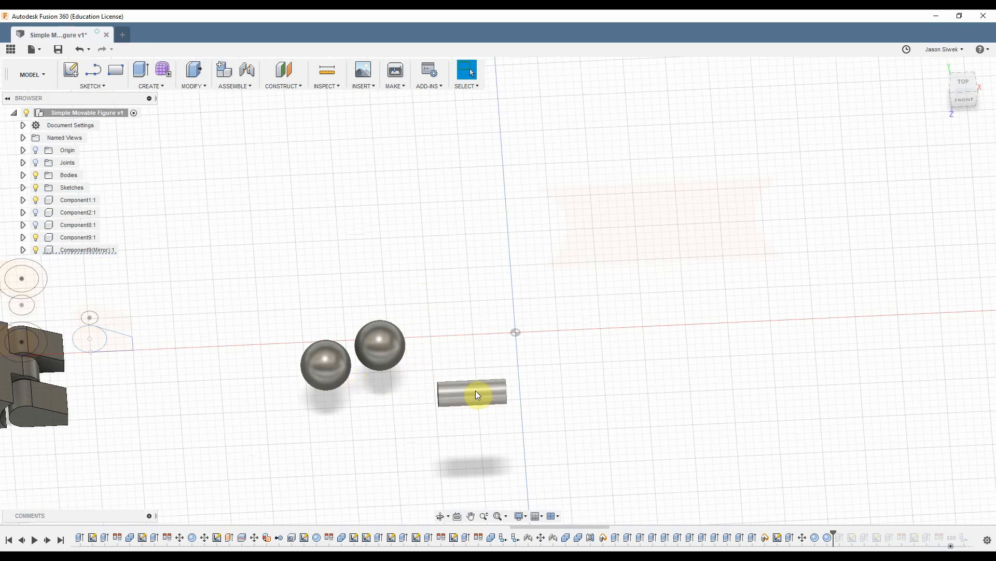
Align one end of the cylinder body with a sphere, and the other sphere with the cylinder's free end.
middle_click_drag(475, 390, 511, 371, "shift")
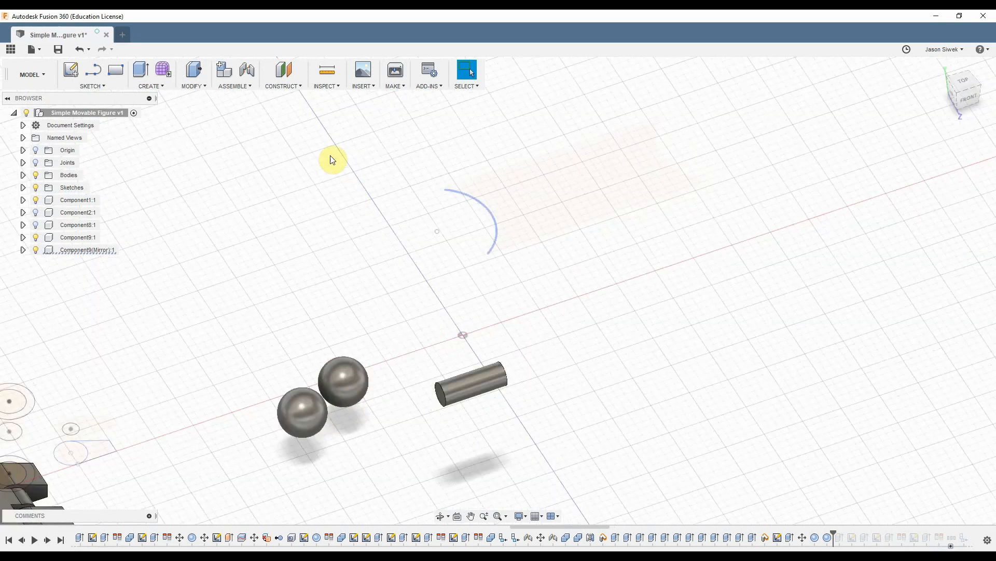
left_click(202, 88)
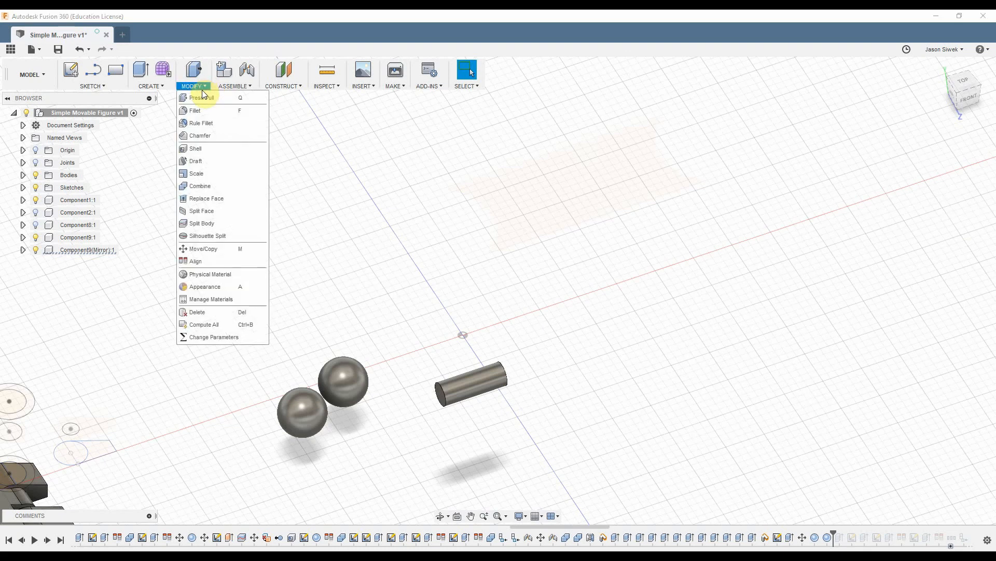
left_click(203, 261)
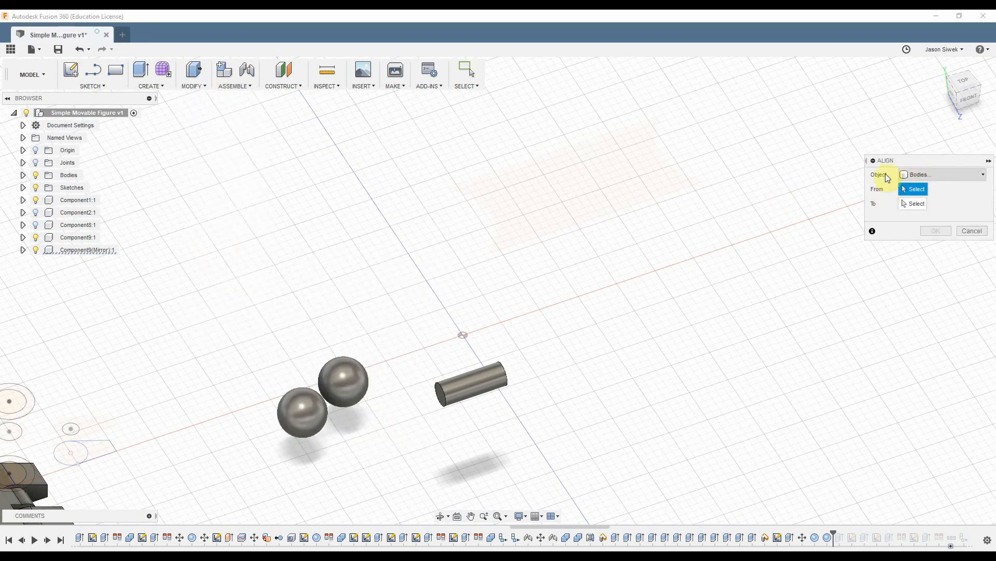
left_click(936, 173)
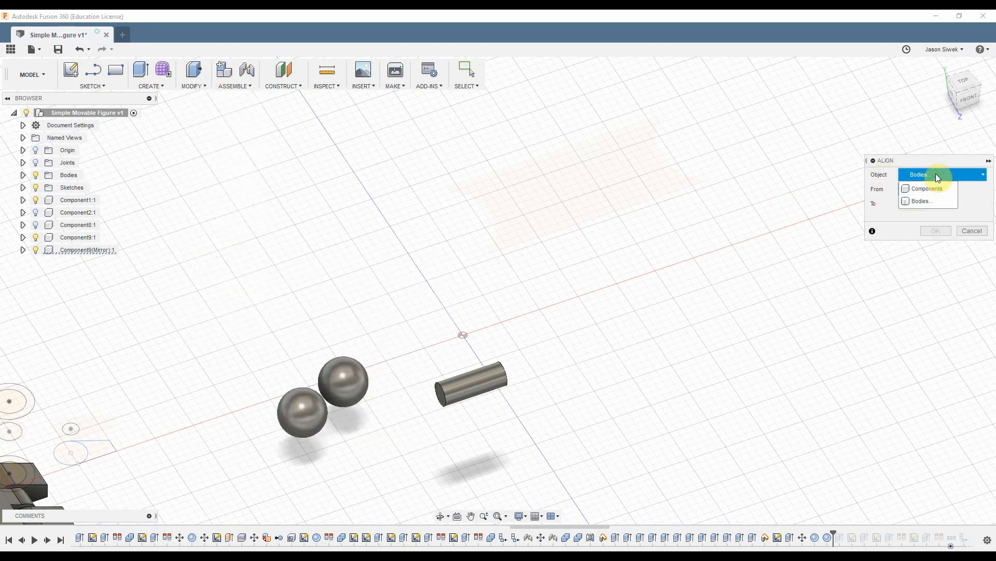
left_click(933, 200)
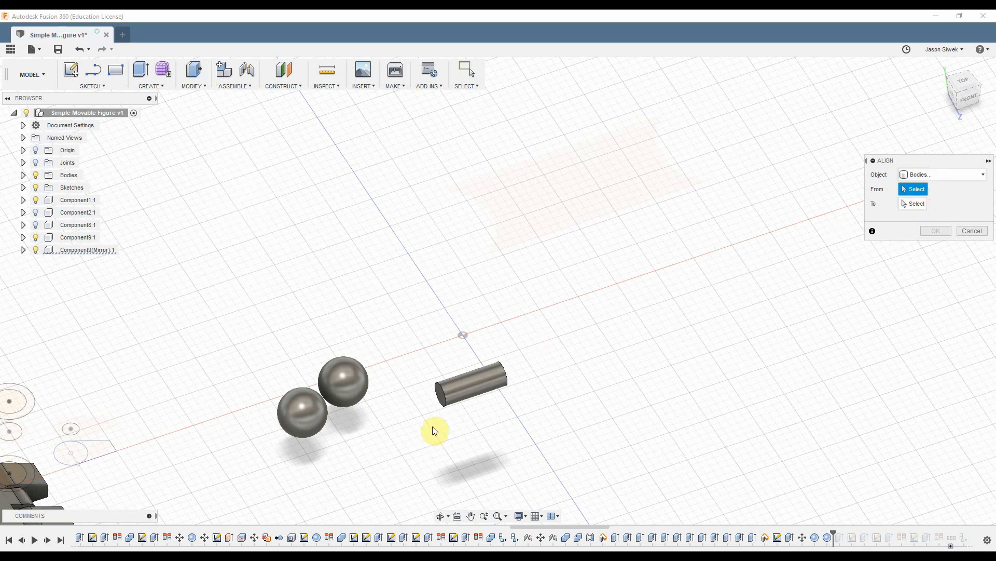
left_click(441, 399)
left_click(353, 381)
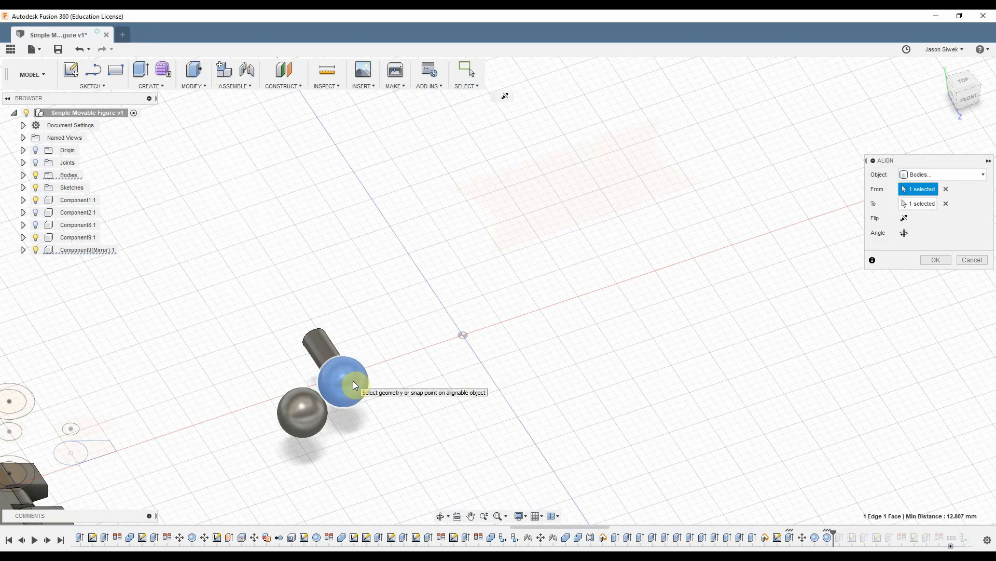
left_click(937, 260)
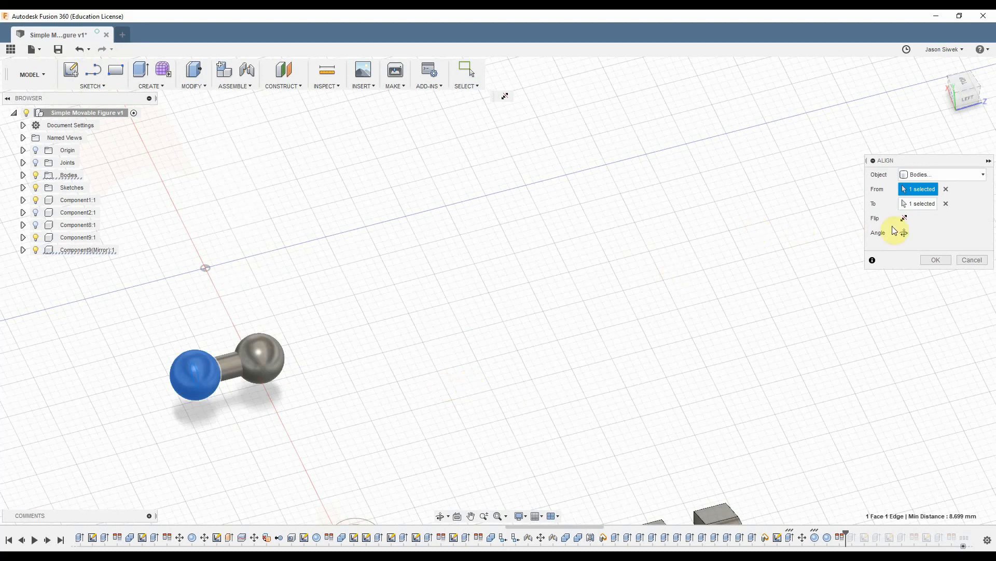
key("Return")
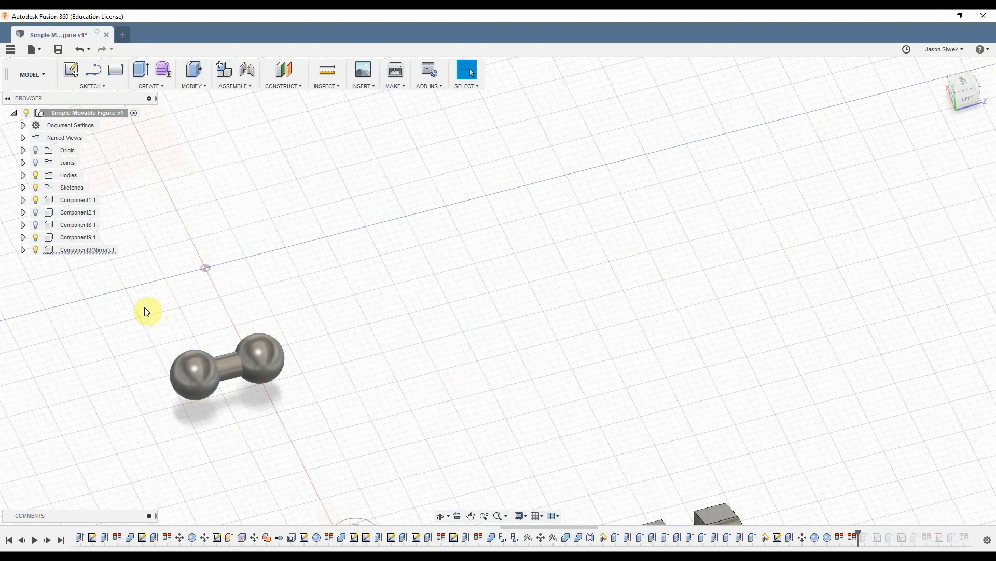
Combine the two spheres and the cylinder into one body with the Join operation.
left_click_drag(144, 307, 317, 423)
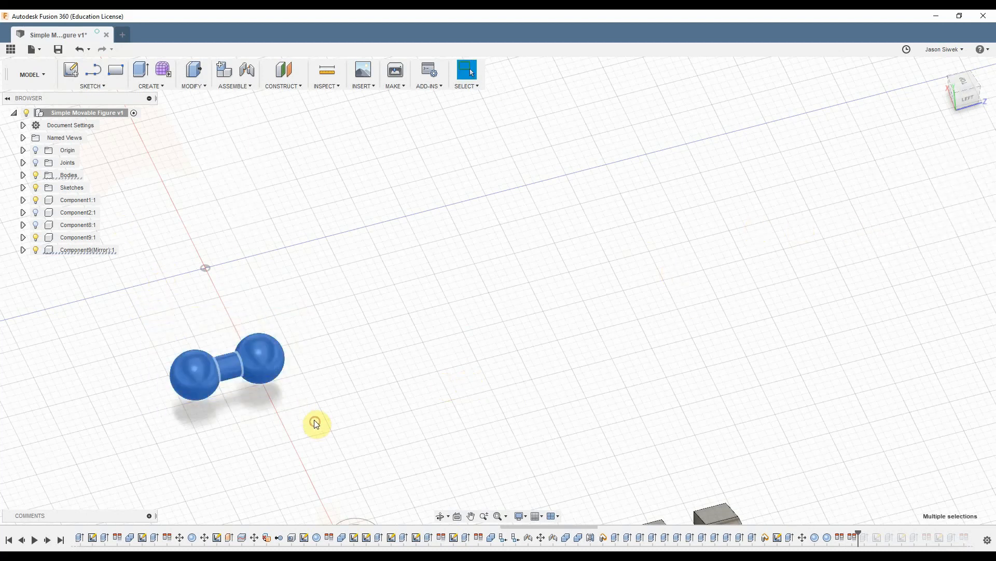
left_click(194, 86)
left_click(203, 185)
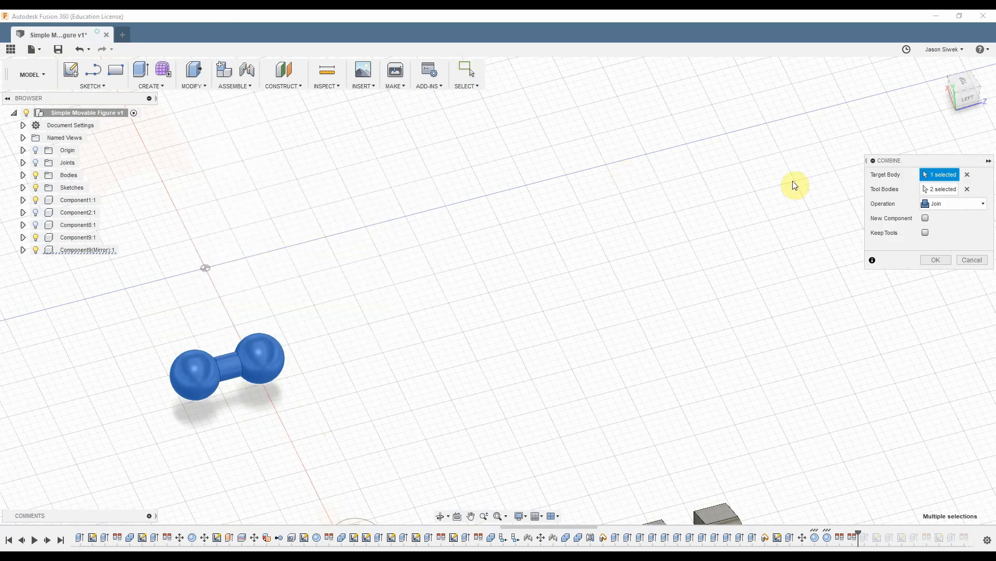
left_click(926, 260)
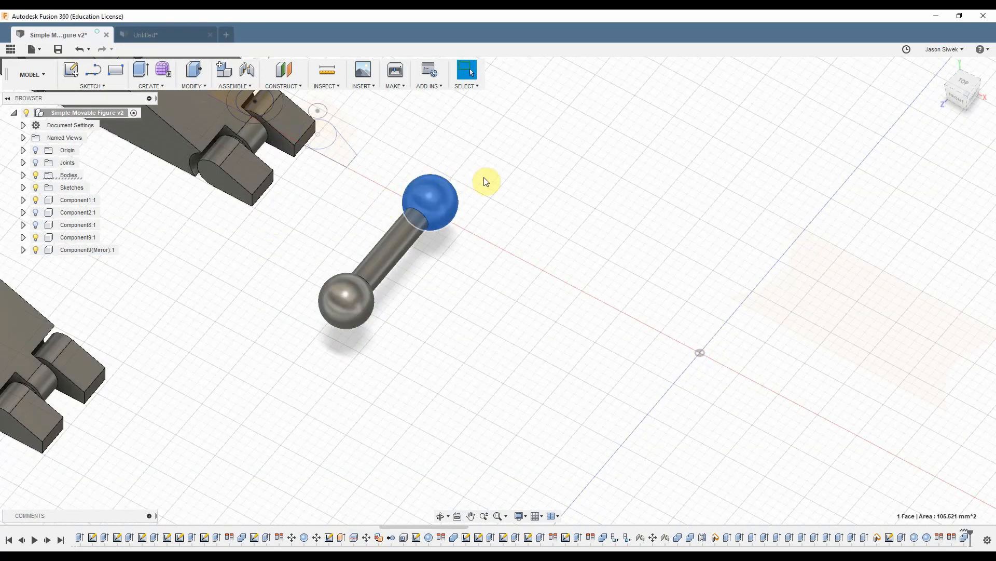
Convert the double-ball connector body into a new component from bodies.
left_click_drag(486, 181, 317, 344)
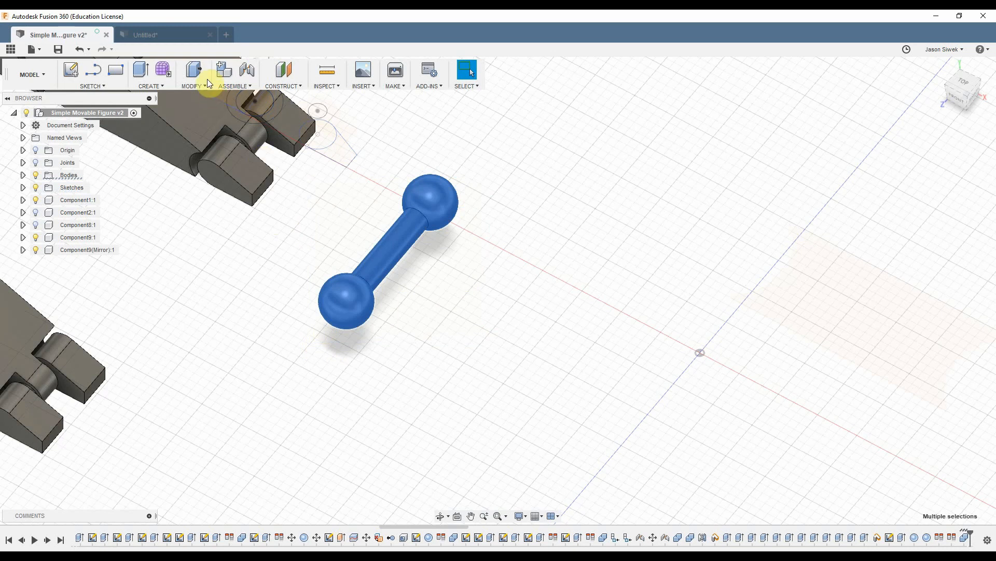
left_click(231, 85)
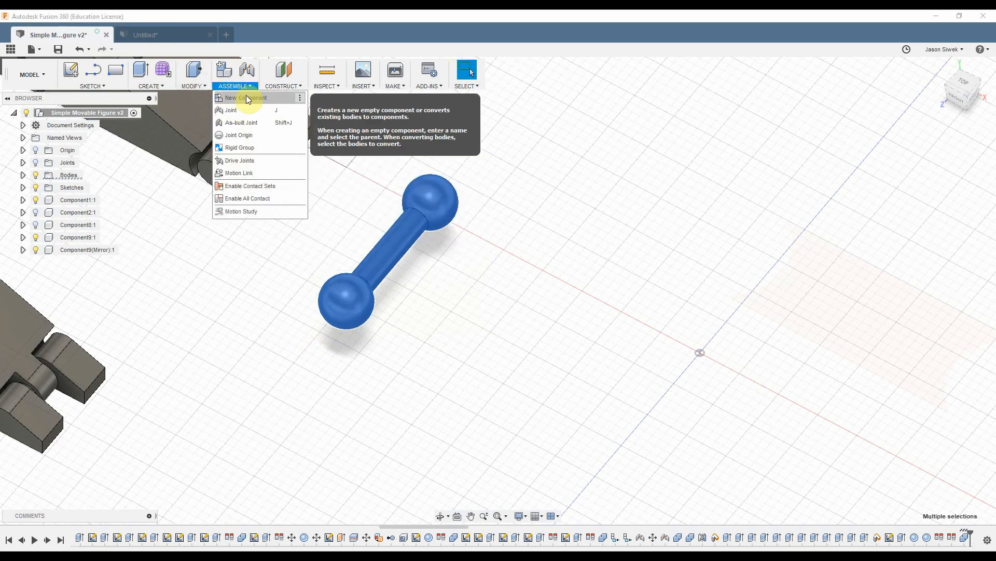
left_click(246, 97)
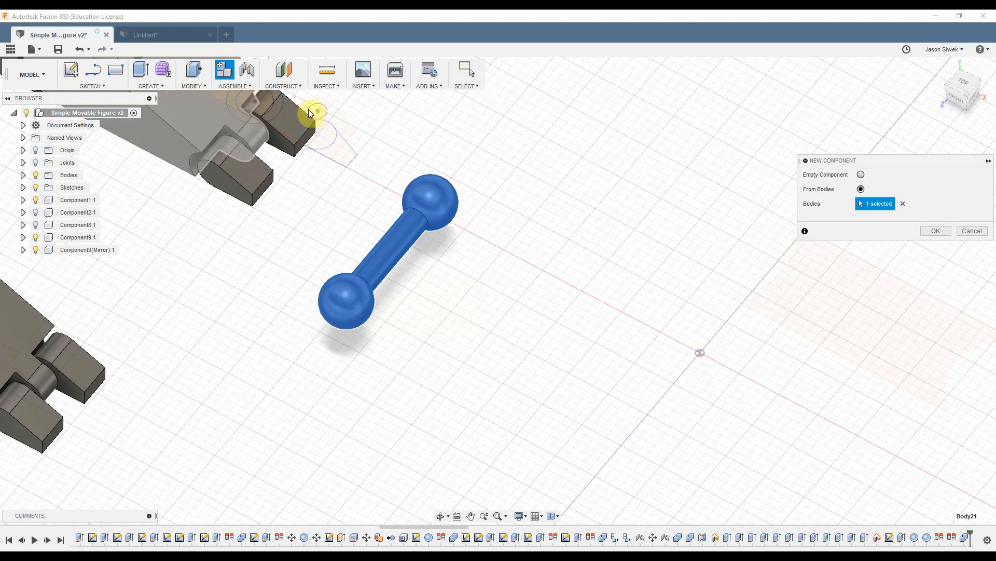
left_click(926, 232)
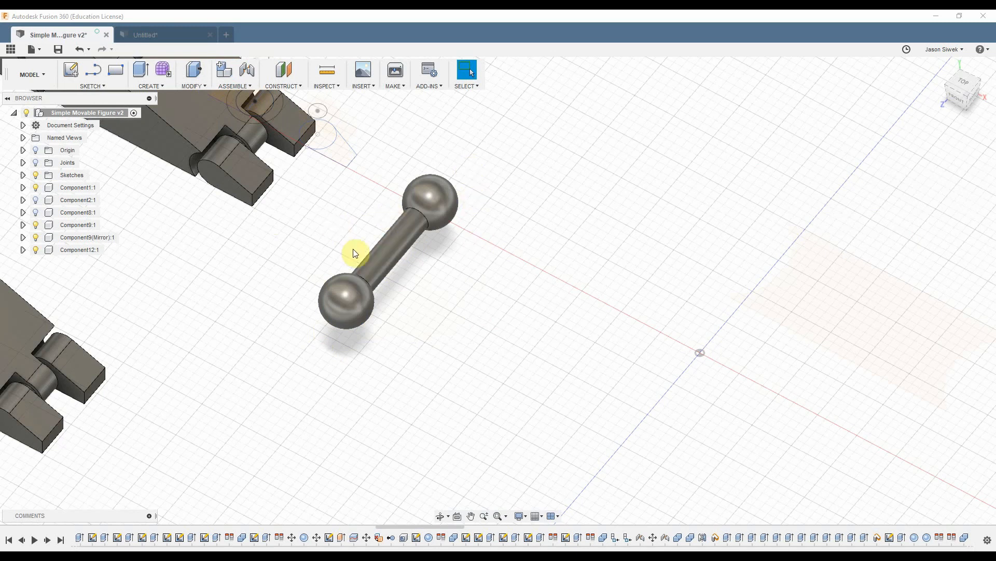
Align one ball of the connector body with the large sphere at the end of the mirrored leg.
scroll(355, 252, "up", 1)
scroll(355, 253, "down", 5)
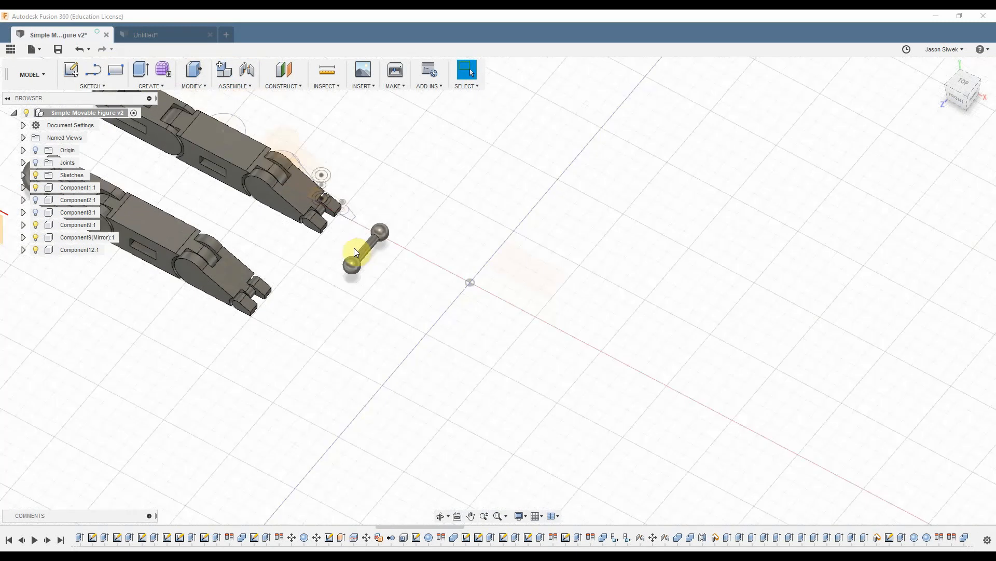
middle_click_drag(354, 247, 398, 345)
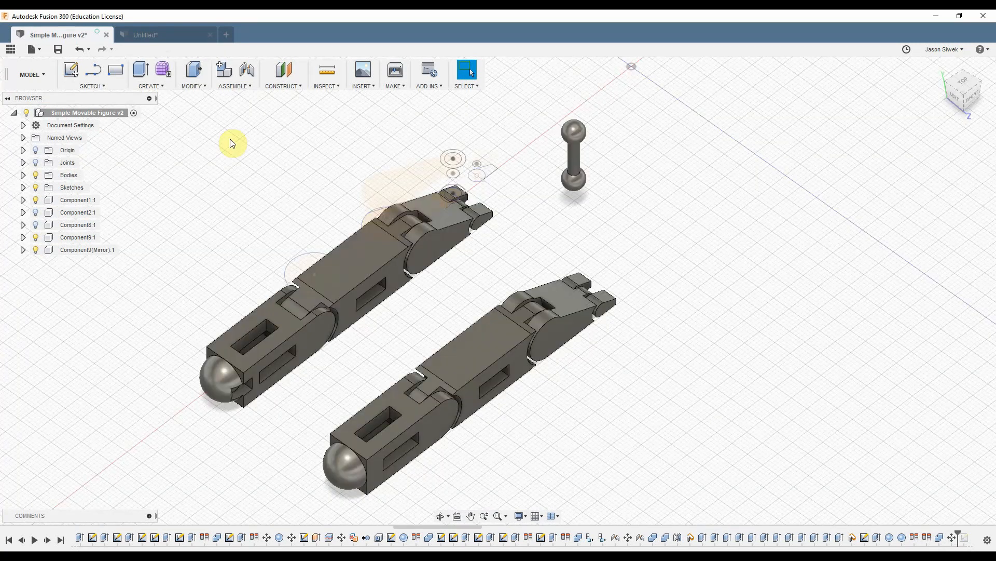
left_click(204, 87)
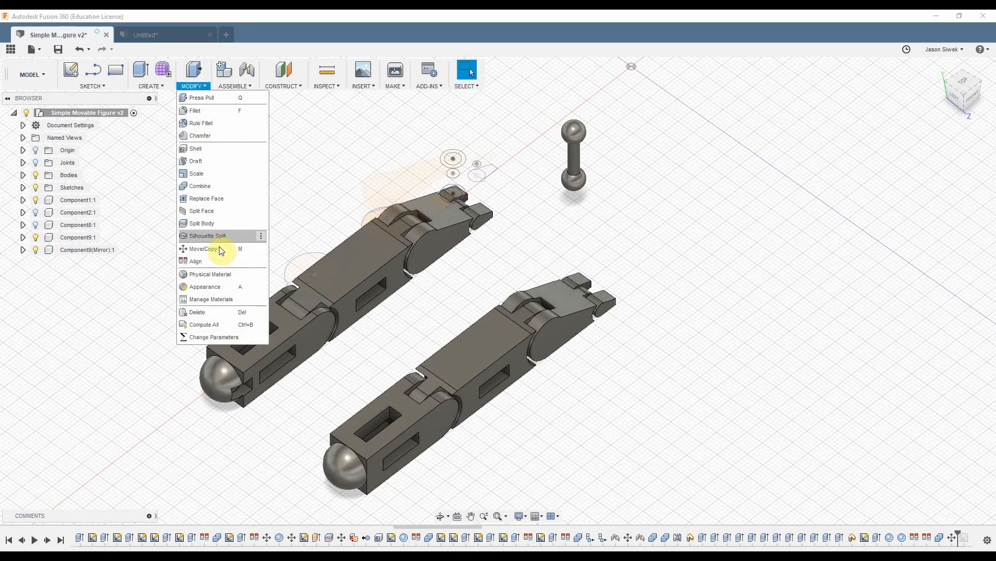
left_click(207, 264)
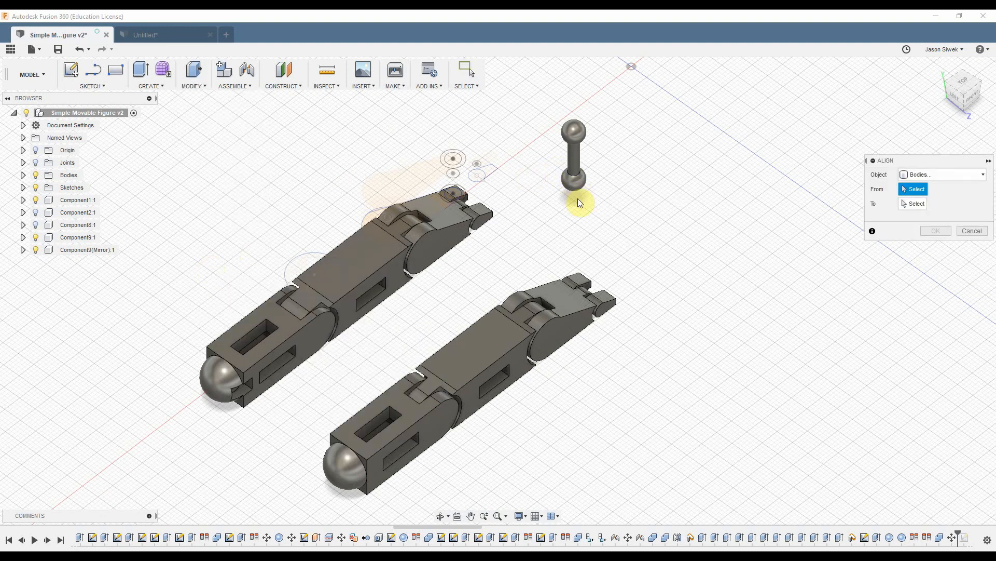
left_click(575, 183)
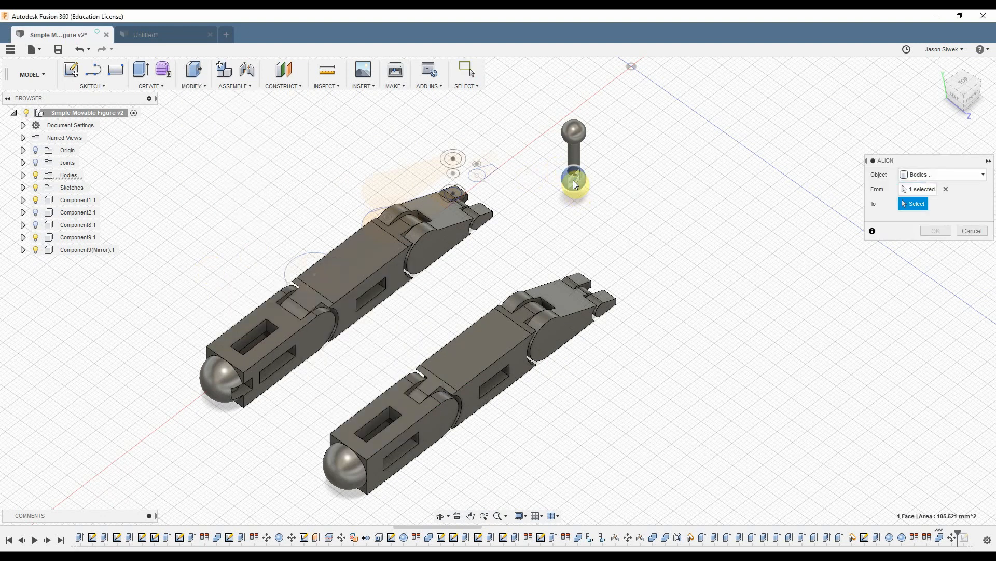
left_click(224, 382)
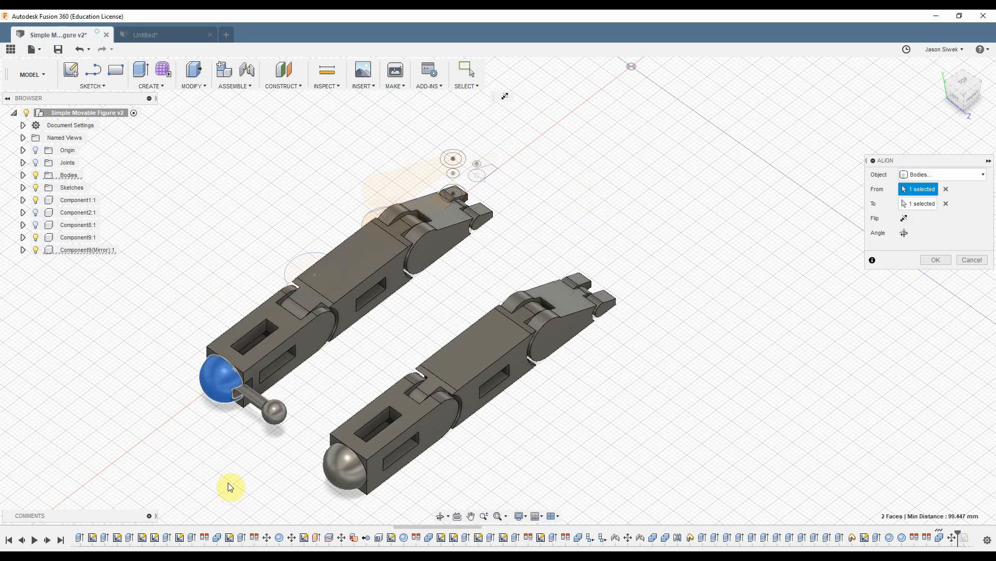
middle_click_drag(227, 485, 222, 459, "shift")
left_click(937, 259)
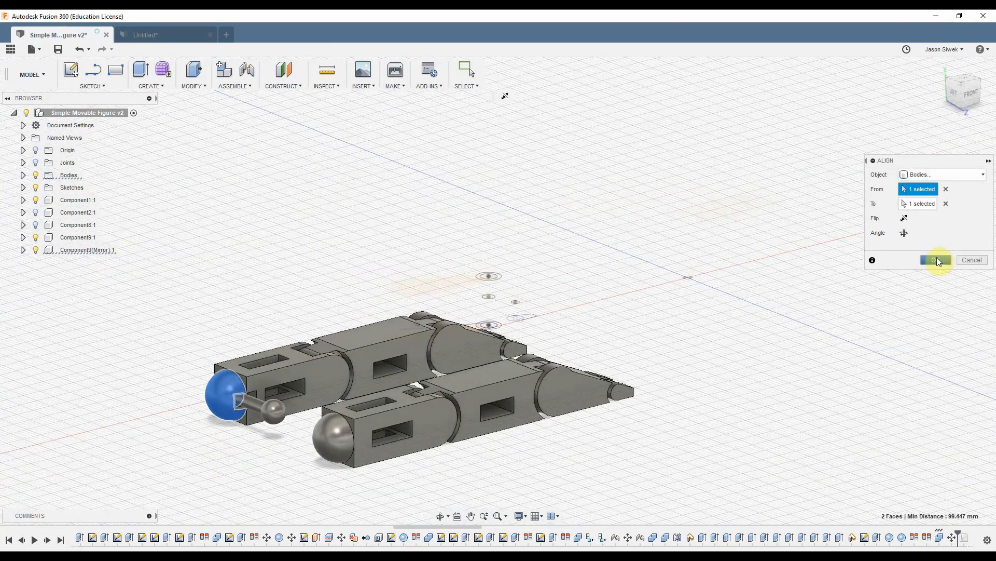
Lower the opacity of the mirrored leg component and examine how the connector's ball sits inside the leg's sphere.
left_click(70, 250)
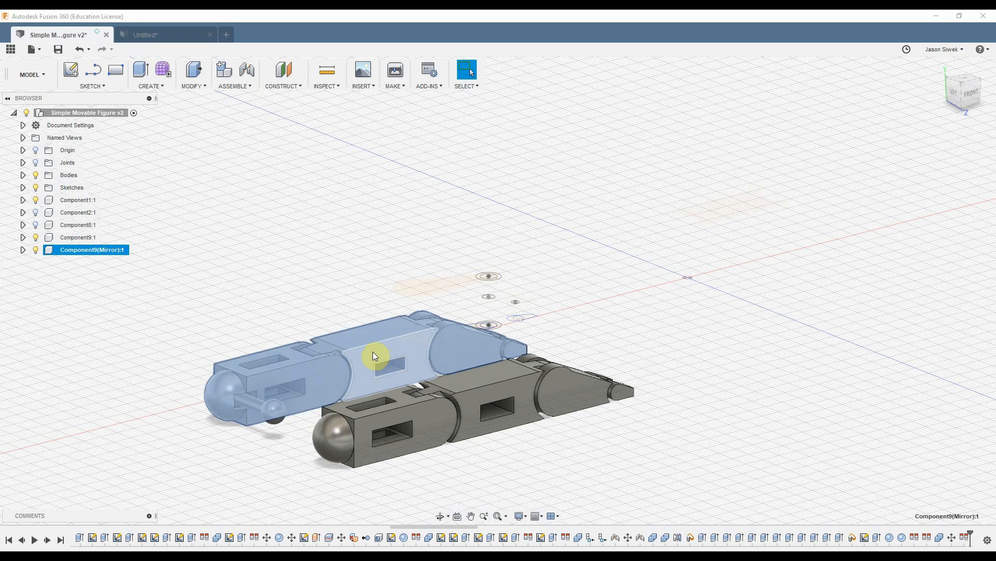
right_click(373, 352)
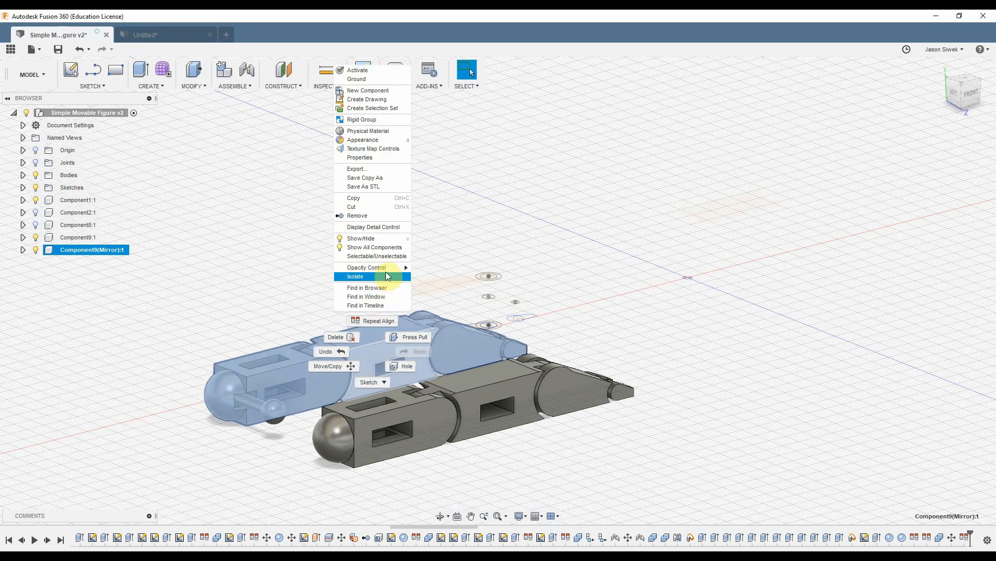
mouse_move(394, 267)
left_click(433, 263)
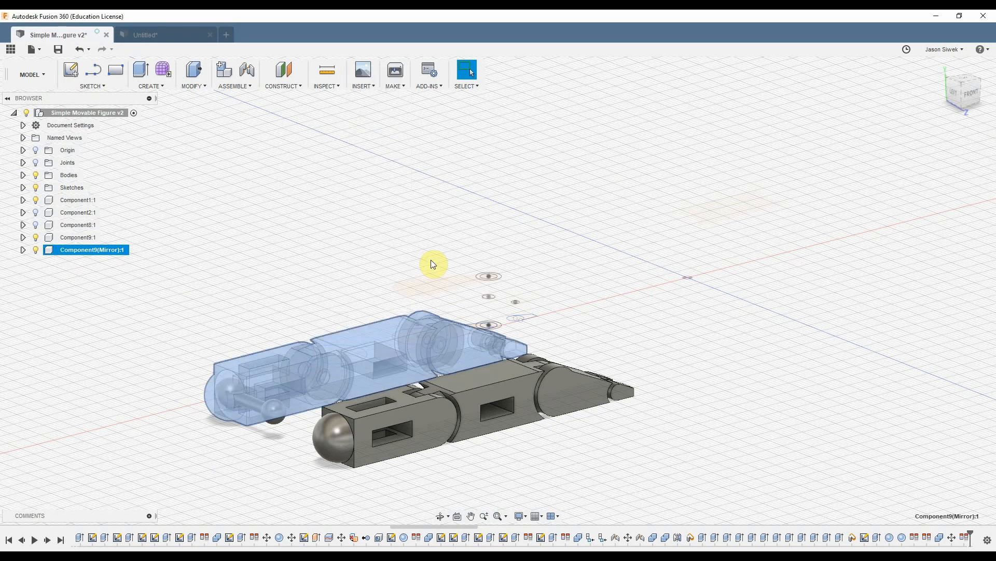
scroll(221, 453, "up", 5)
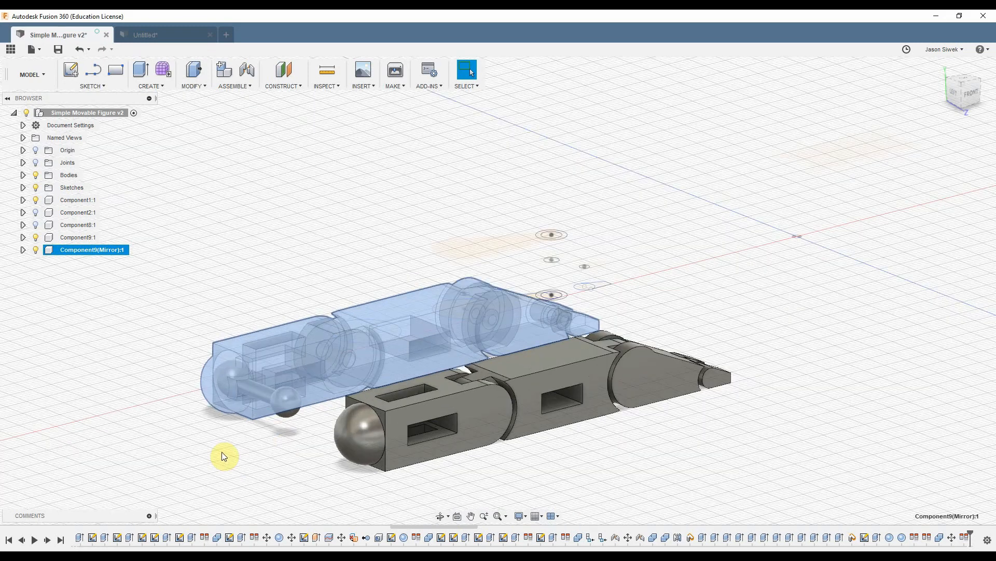
mouse_move(215, 444)
middle_mouse_down("shift")
mouse_move(245, 445)
mouse_move(240, 469)
mouse_move(220, 465)
mouse_move(191, 427)
mouse_move(224, 431)
mouse_move(229, 444)
middle_mouse_up("shift")
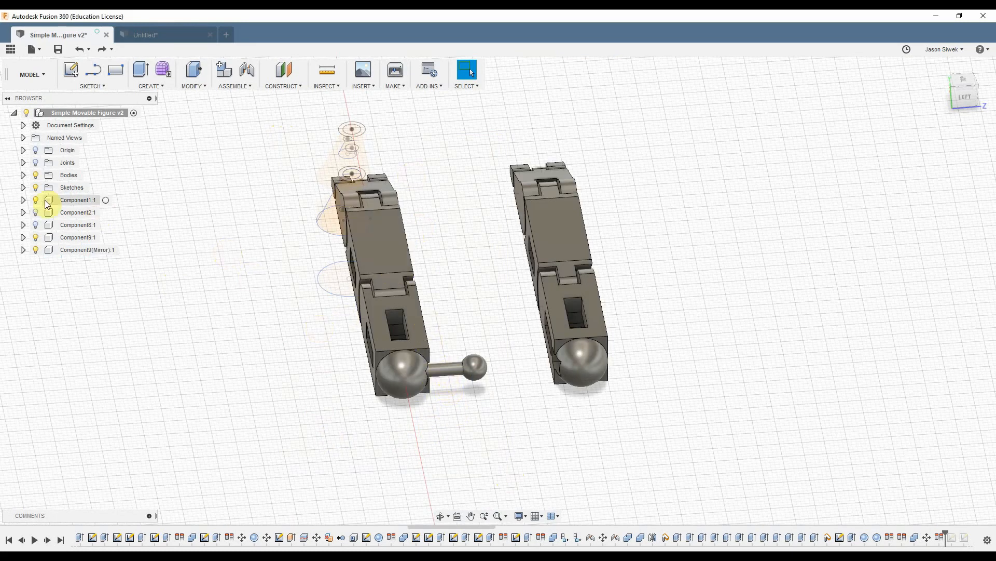
Hide all sketches and combine the connector with the bodies of the leg it is attached to.
left_click(35, 188)
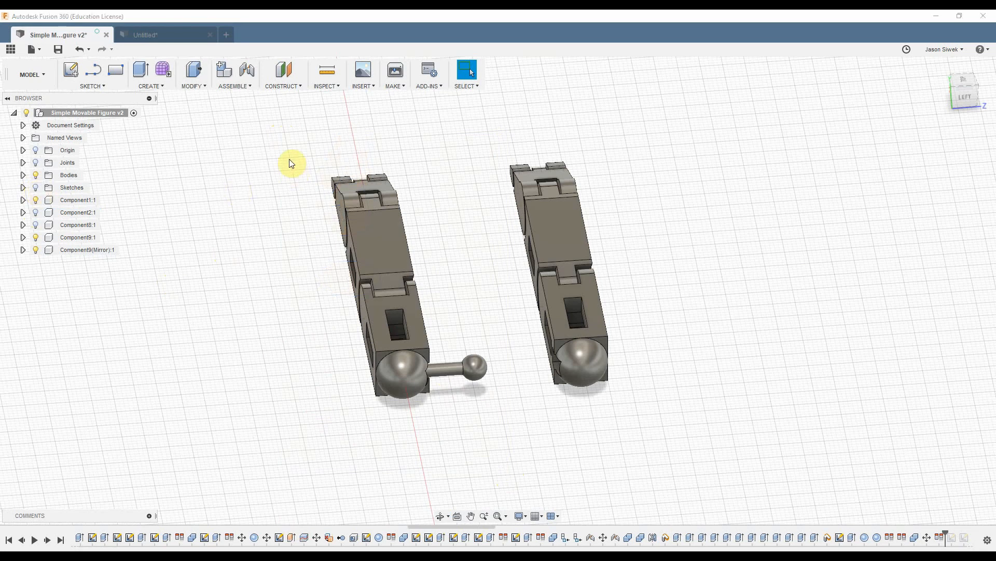
left_click_drag(285, 153, 492, 433)
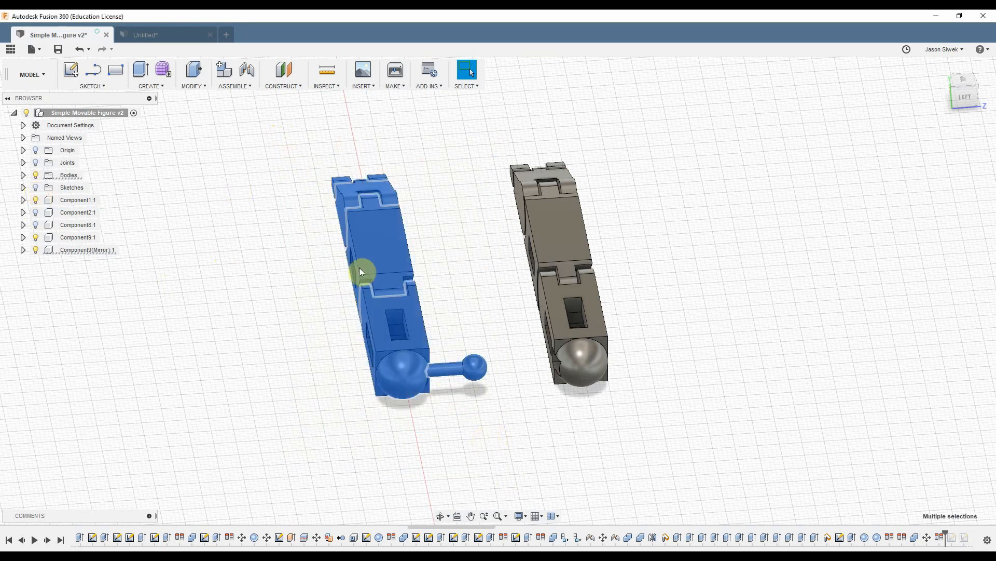
left_click(193, 87)
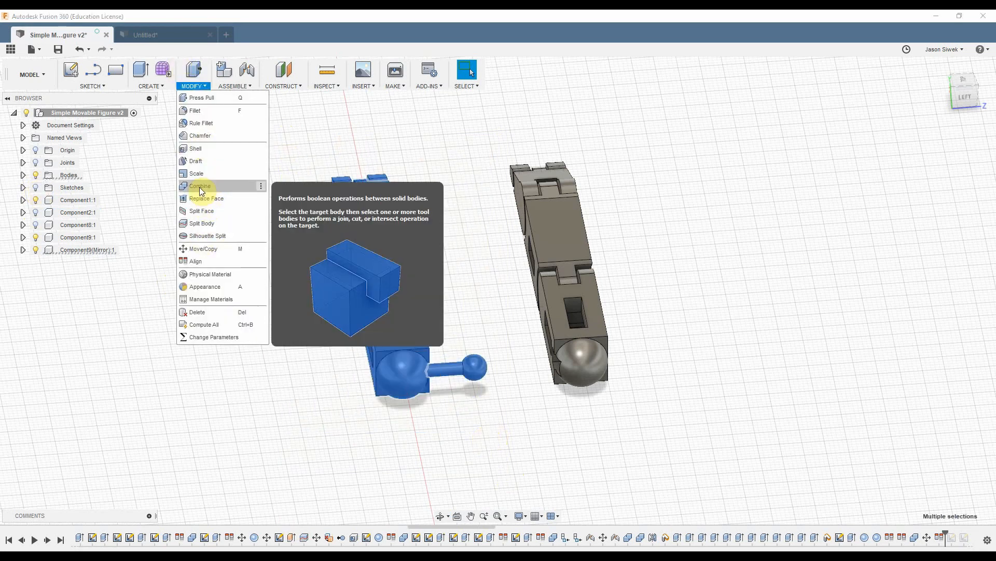
left_click(201, 191)
key("Return")
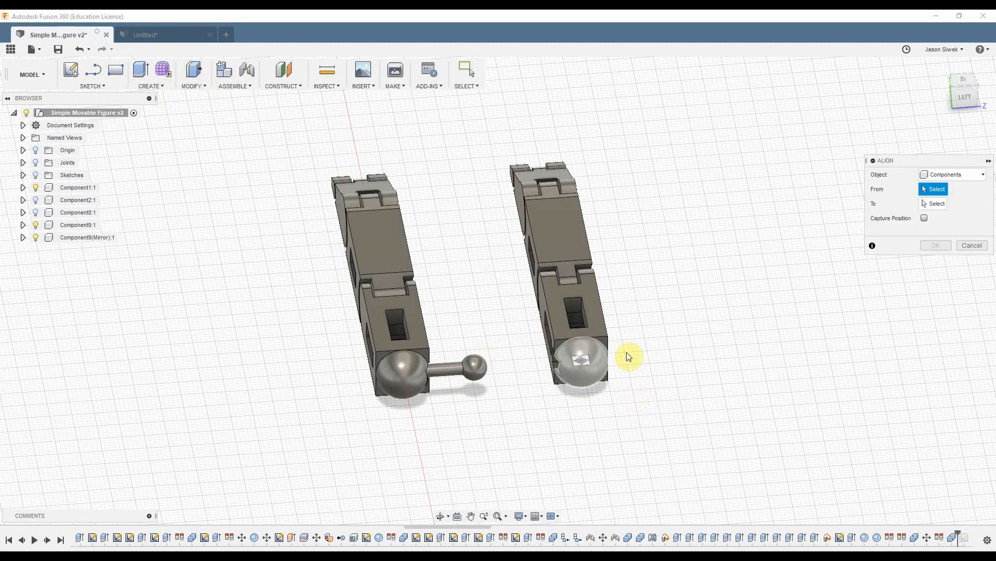
Align the sphere of the other leg component with the connector's free ball, using Components as the object type.
left_click(955, 175)
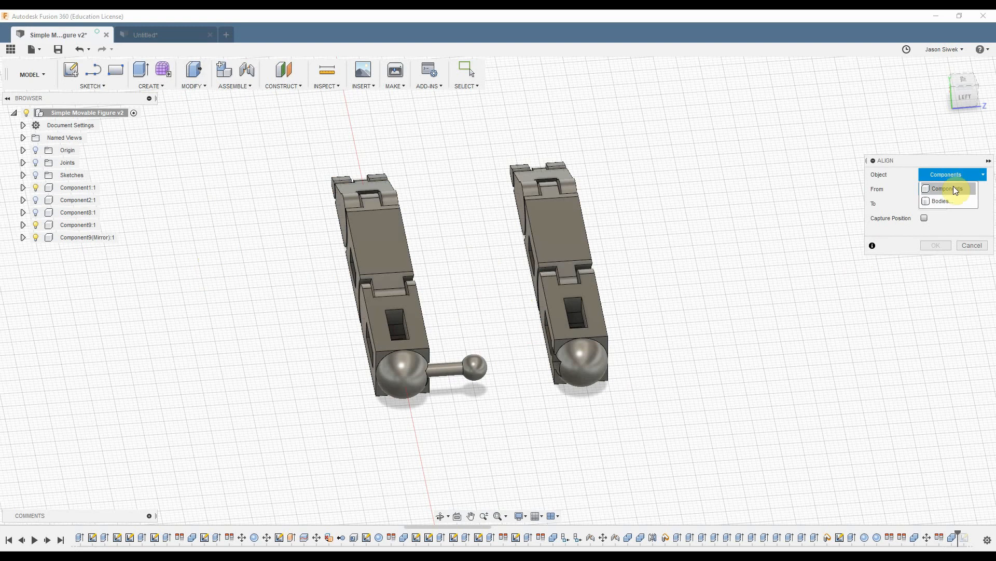
left_click(955, 190)
left_click(581, 362)
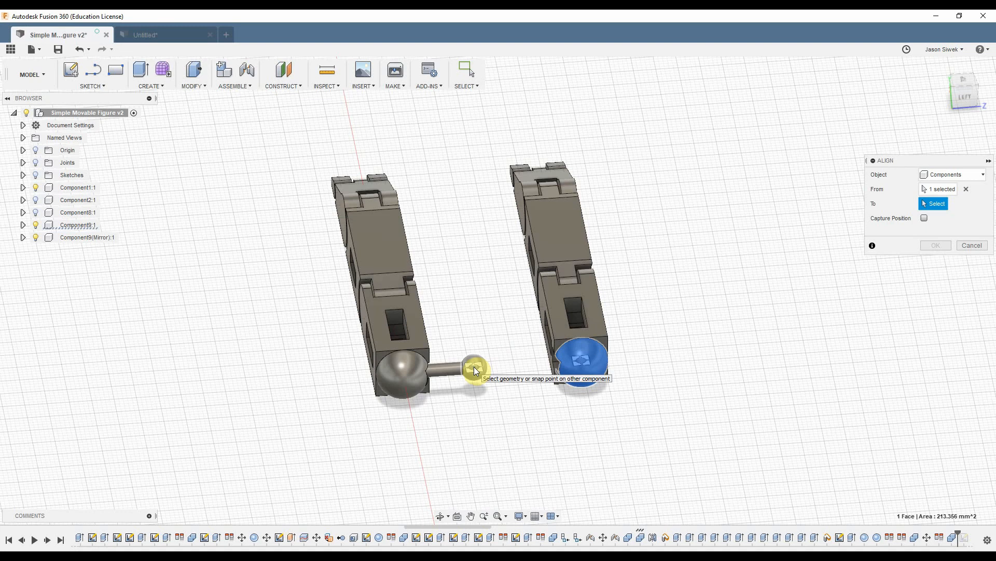
left_click(475, 367)
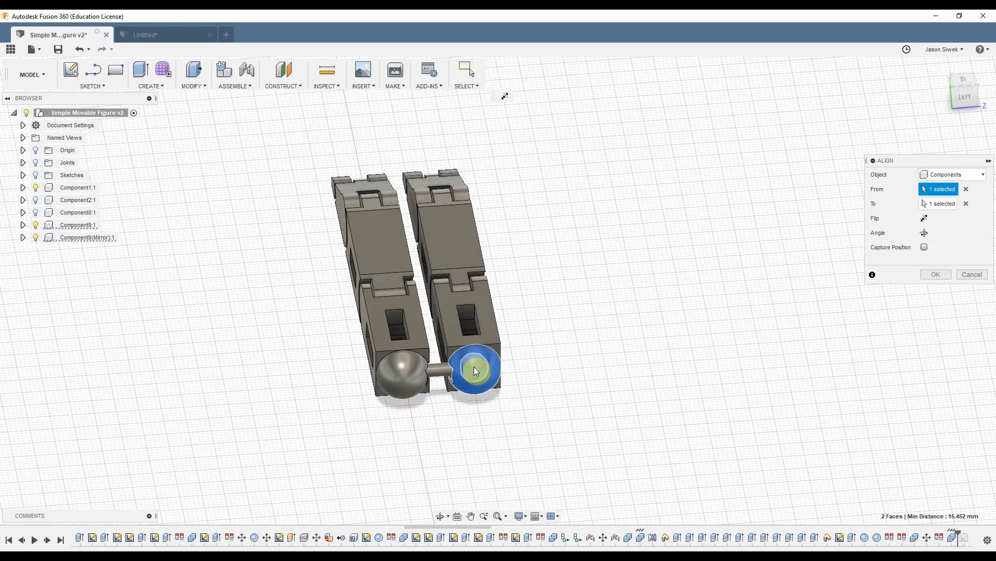
left_click(939, 272)
Select both legs together with the connector between them.
middle_click_drag(734, 313, 503, 309, "shift")
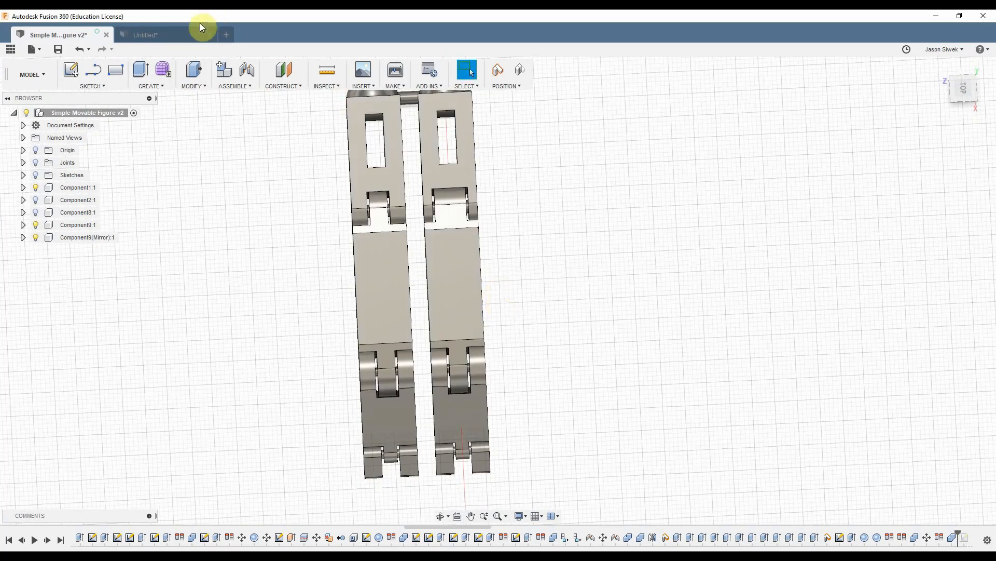
scroll(616, 239, "down", 3)
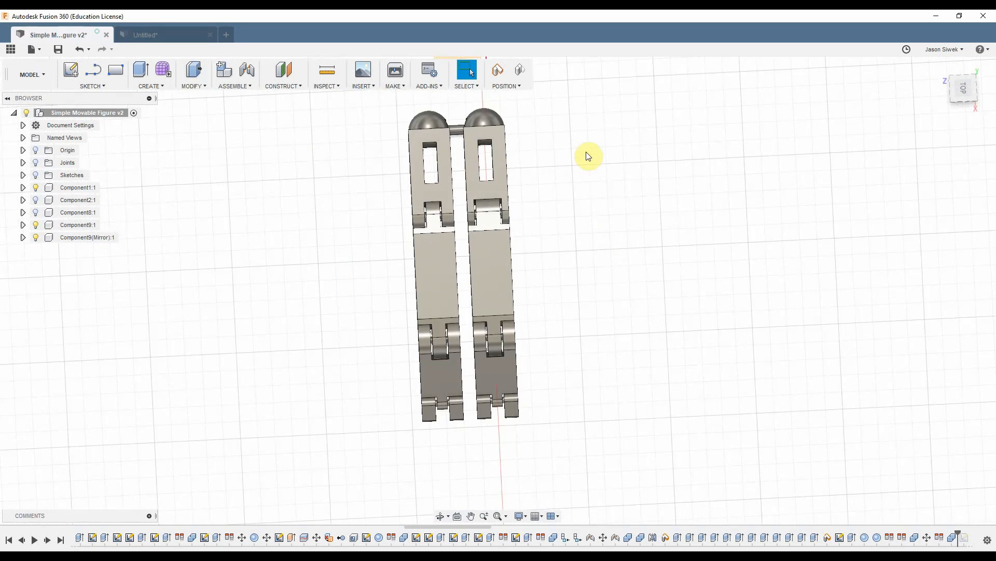
left_click_drag(570, 107, 376, 436)
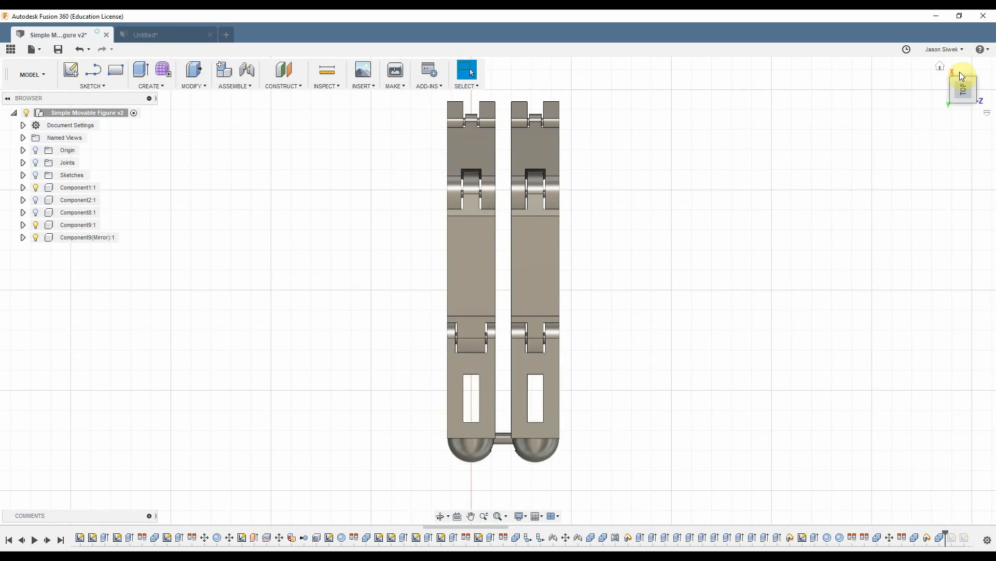
Cut a slot through the middle segment of the leg along the X axis by extruding its rectangular profile -12 mm.
left_click(977, 67)
left_click(978, 67)
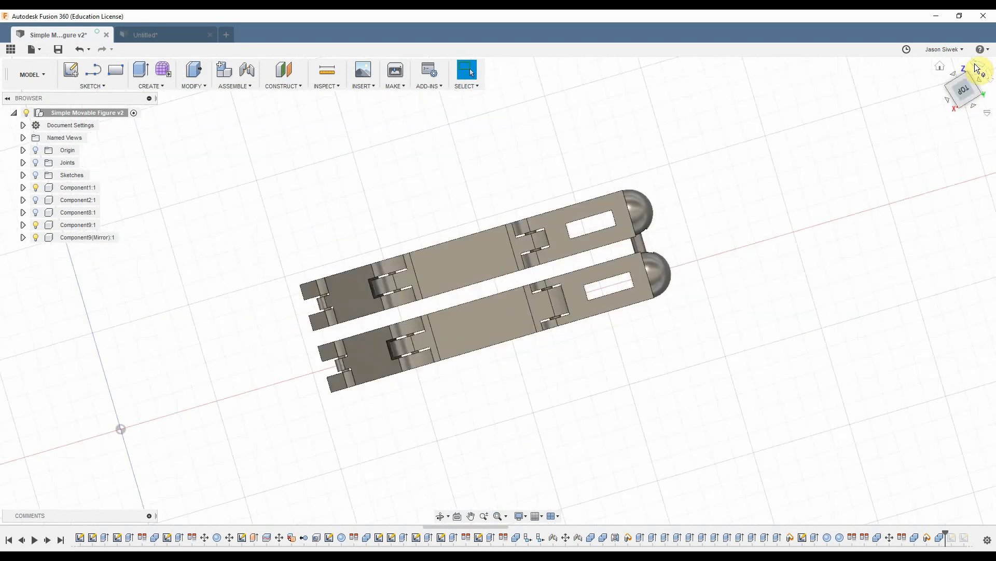
middle_click_drag(354, 345, 396, 379, "shift")
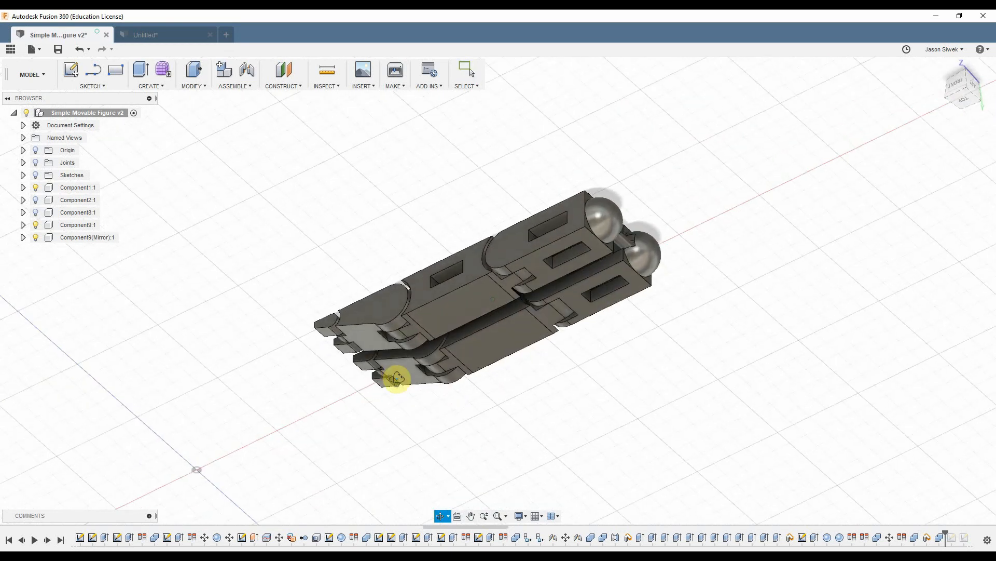
left_click(958, 104)
double_click(498, 227)
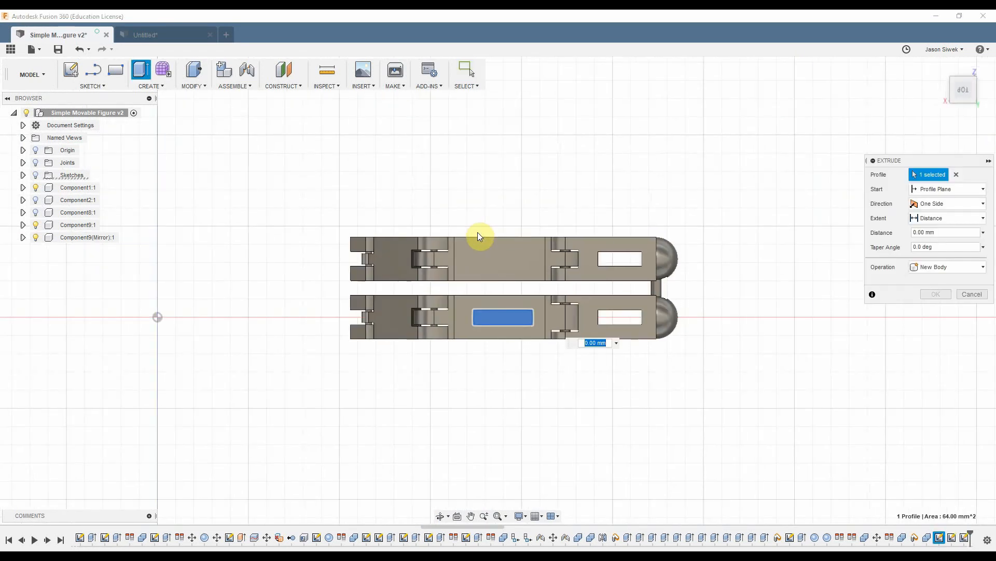
type("-12")
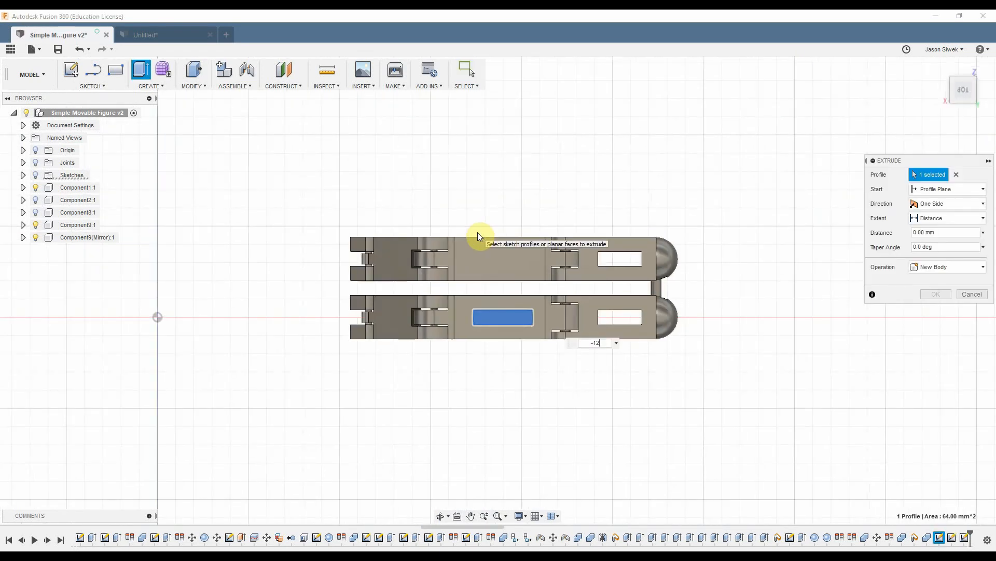
type("m")
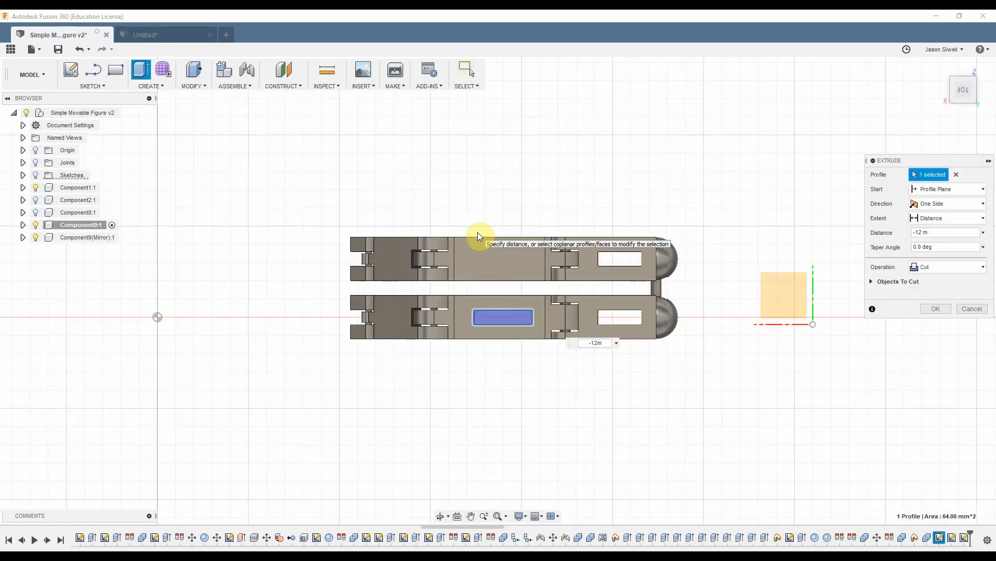
type("m")
key("Return")
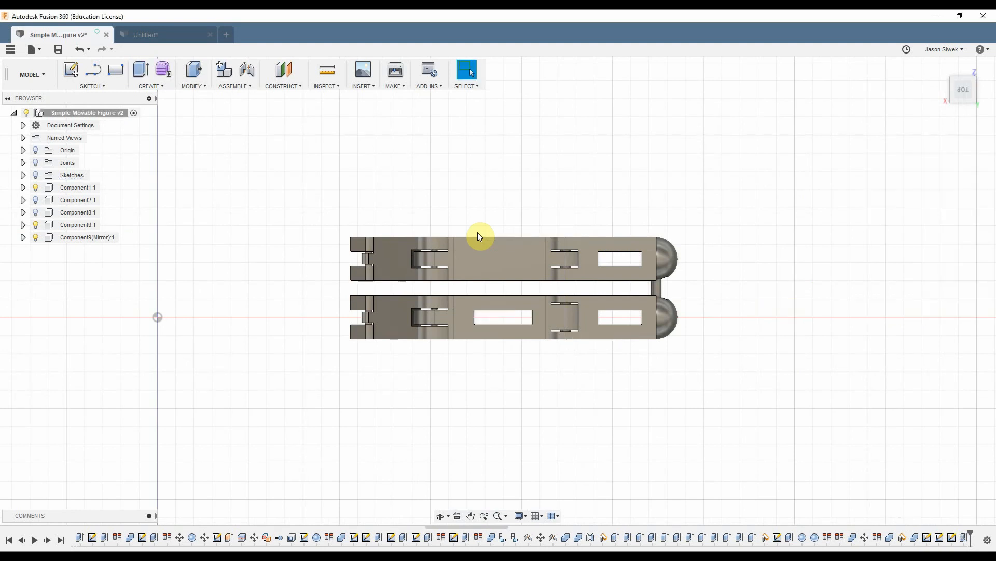
middle_click_drag(478, 232, 535, 437, "shift")
key("Escape")
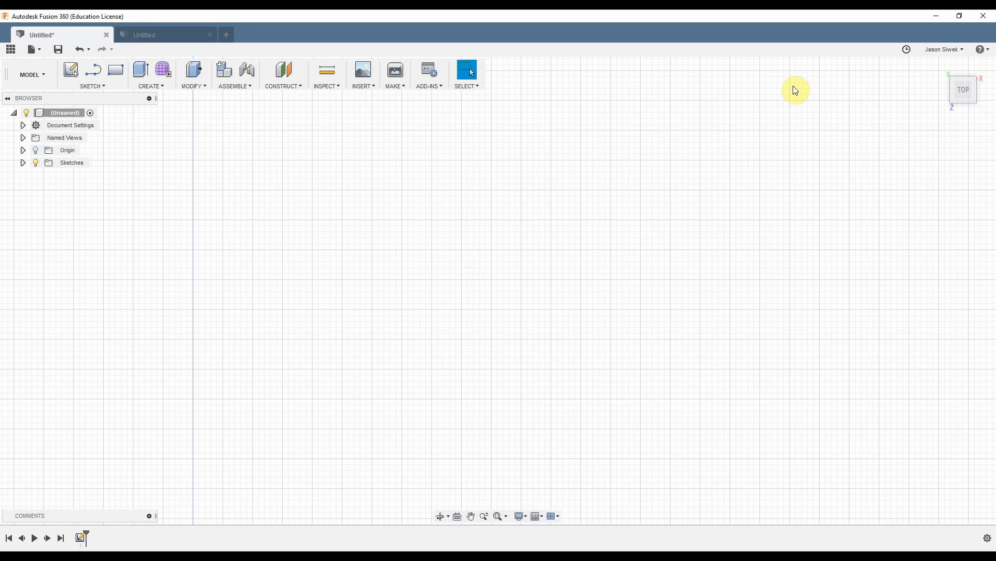
Sketch a rectangle 32 mm wide and 15 mm high beside the legs.
key("r")
left_click(391, 223)
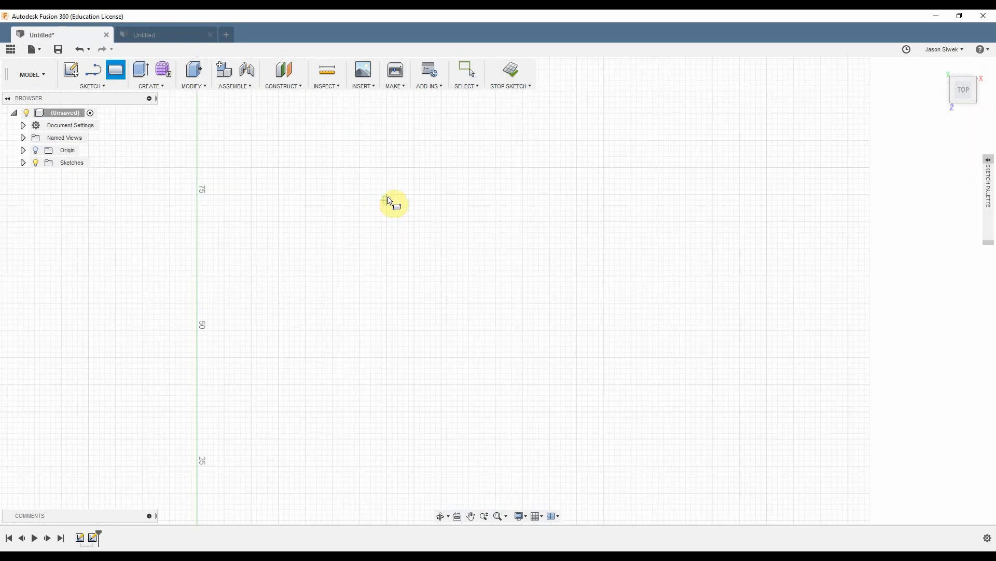
left_click(388, 194)
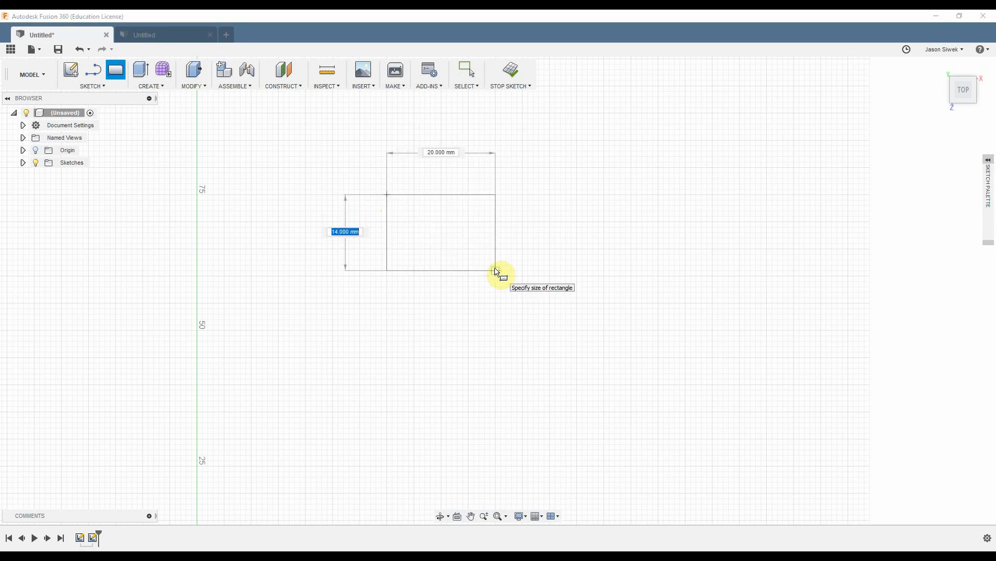
type("15mm")
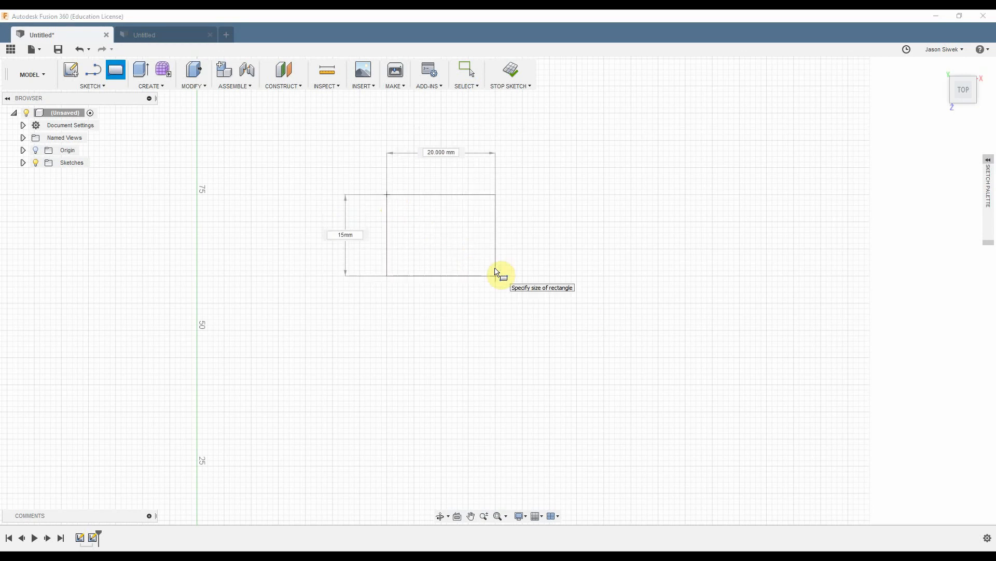
key("Tab")
type("32")
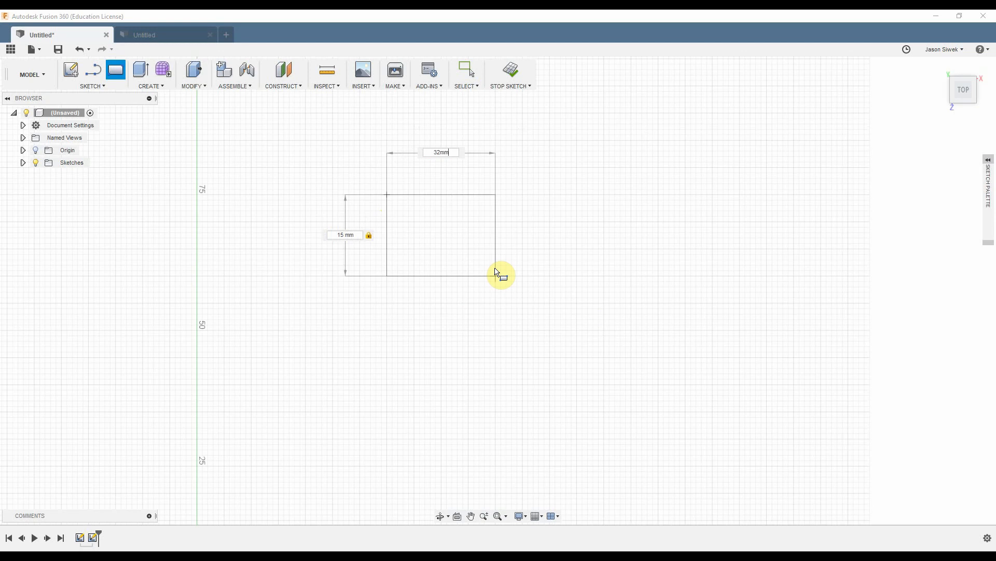
key("Return")
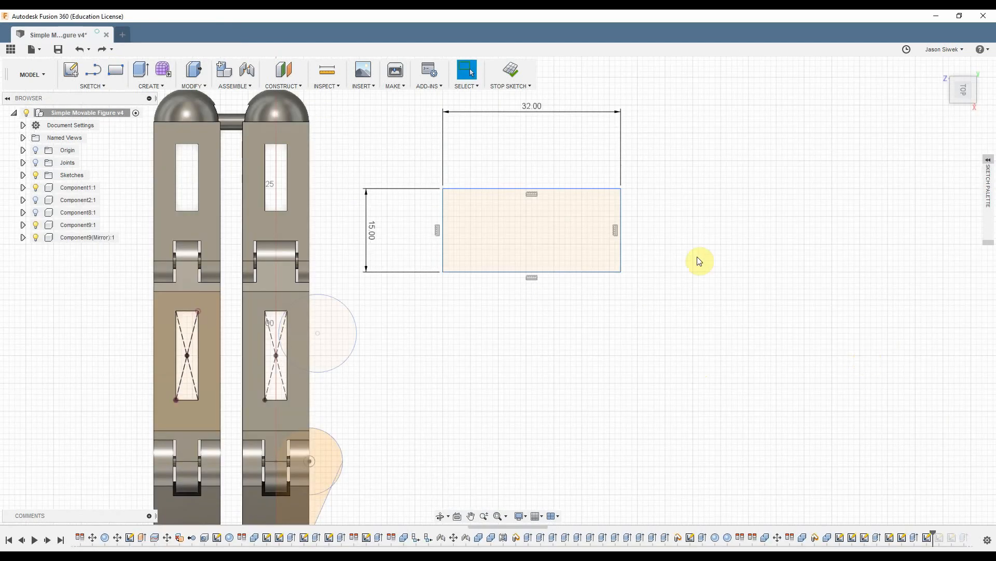
Sketch a 14.5 mm wide, 10 mm high rectangle inside the large rectangle, starting from its lower-left corner.
left_click(106, 86)
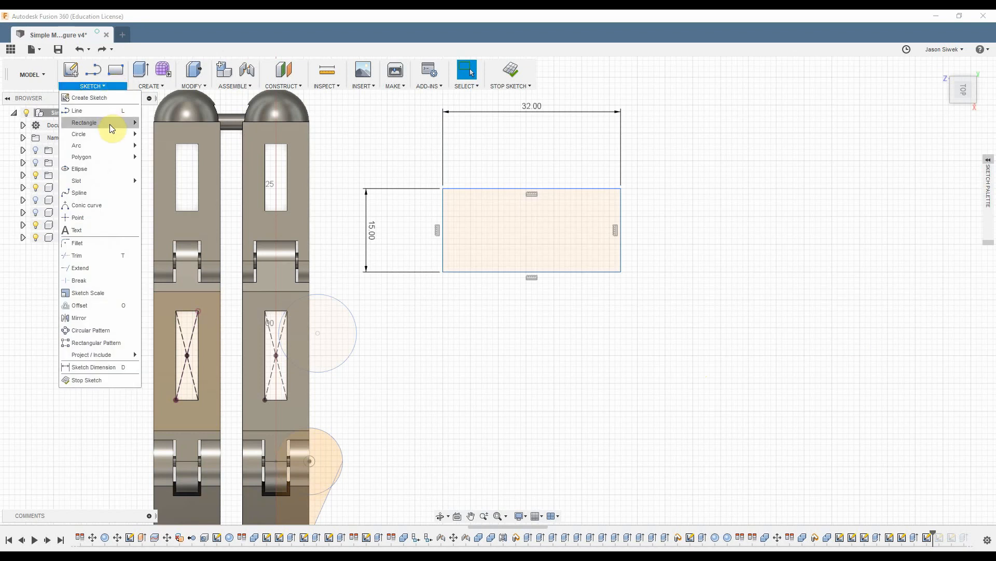
left_click(165, 123)
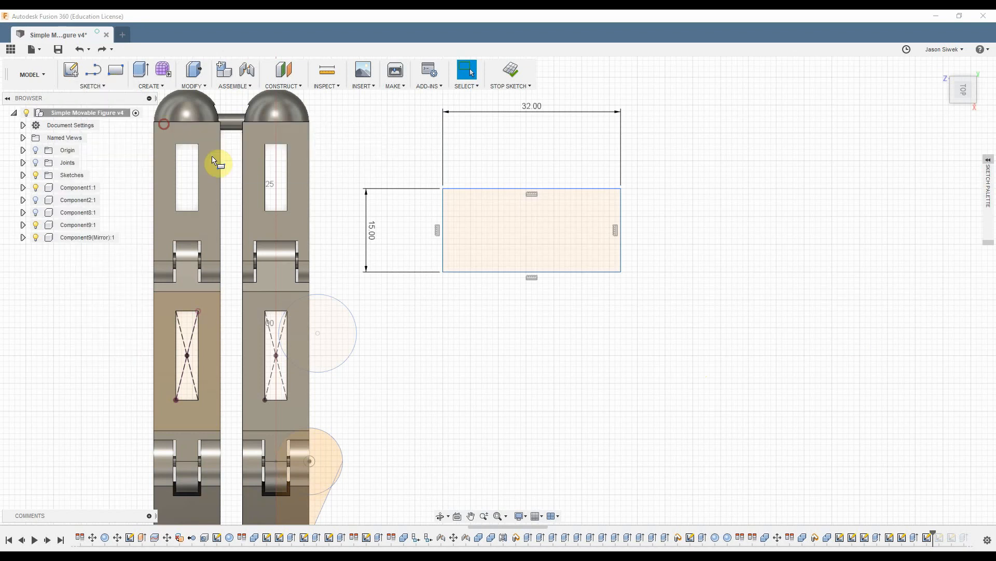
left_click(444, 273)
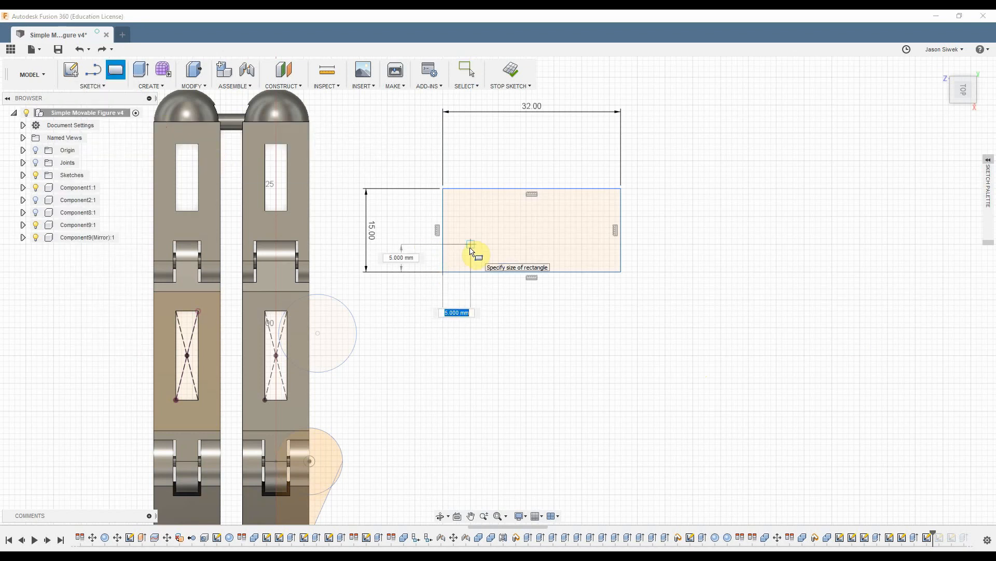
type("14.5mm")
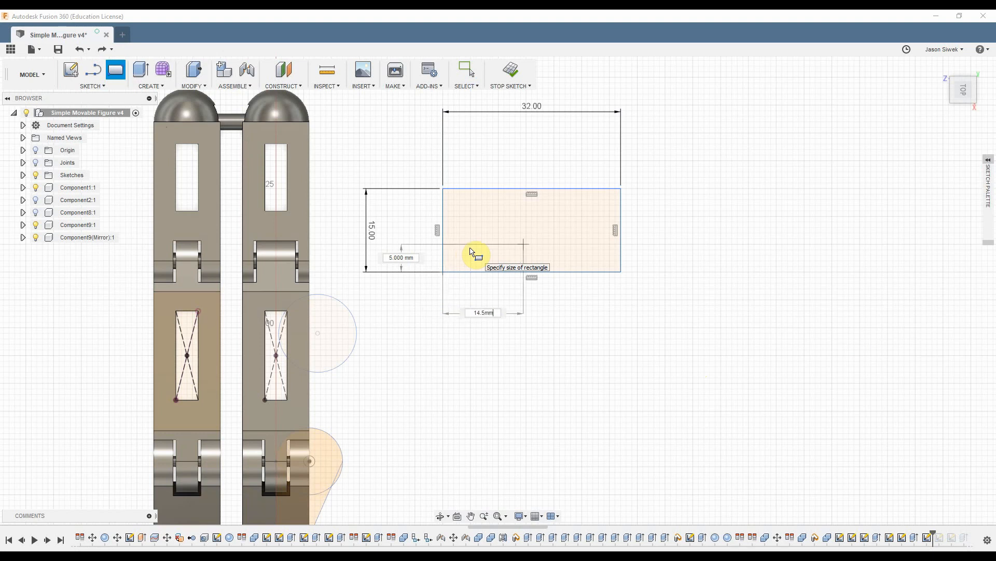
key("Tab")
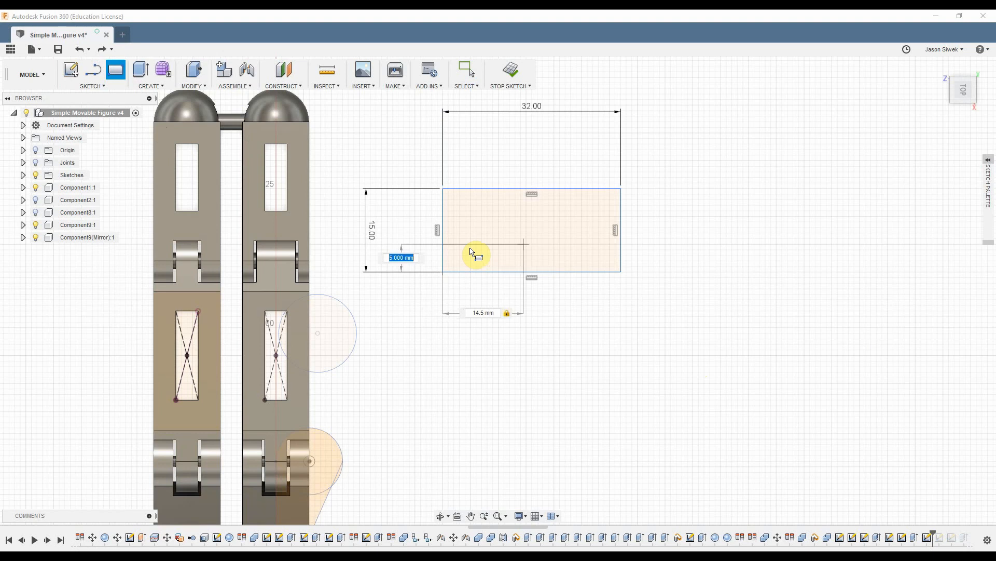
type("10")
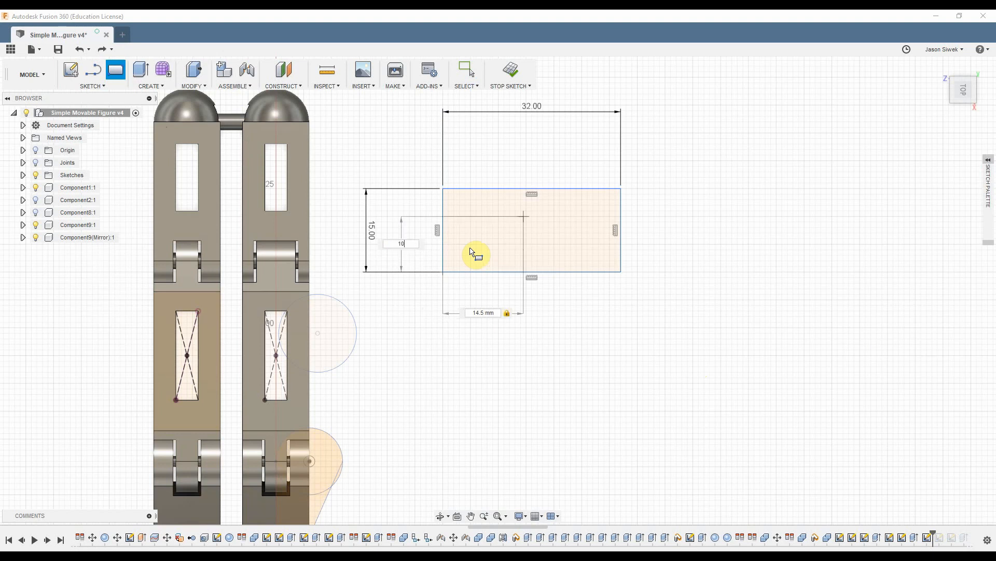
key("Return")
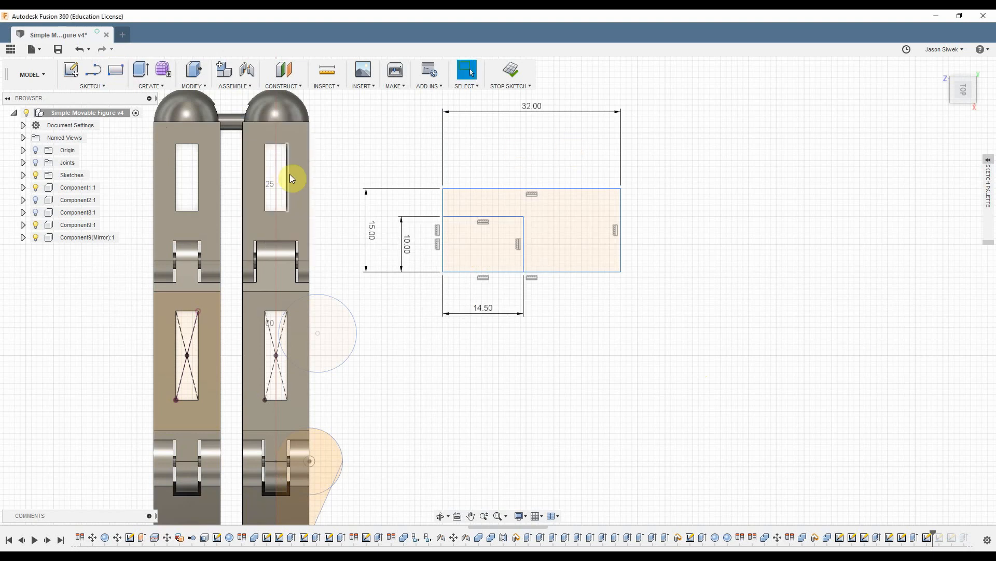
Sketch a matching 14.5 by 10 mm rectangle inside the large rectangle, starting from its lower-right corner.
left_click(626, 274)
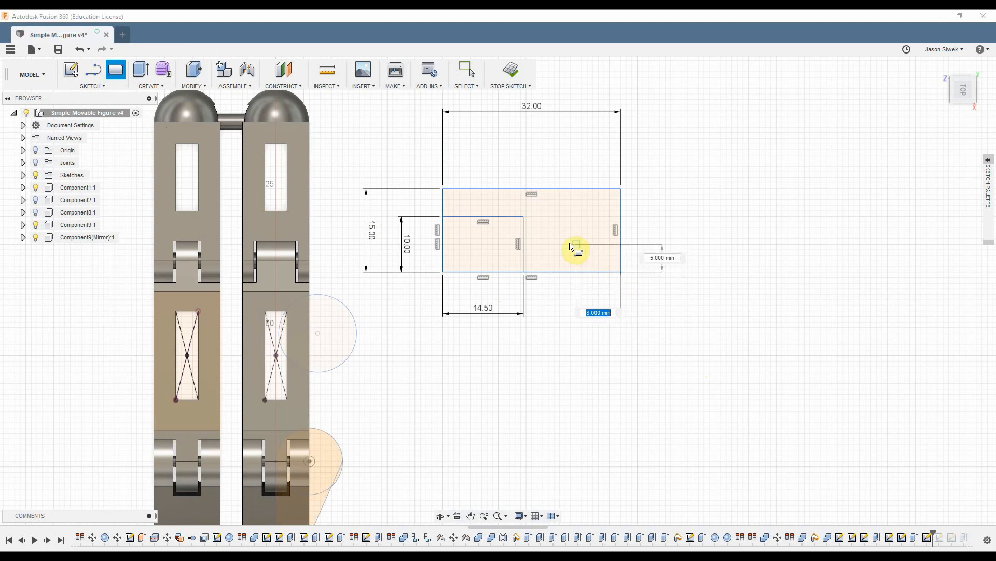
type("14")
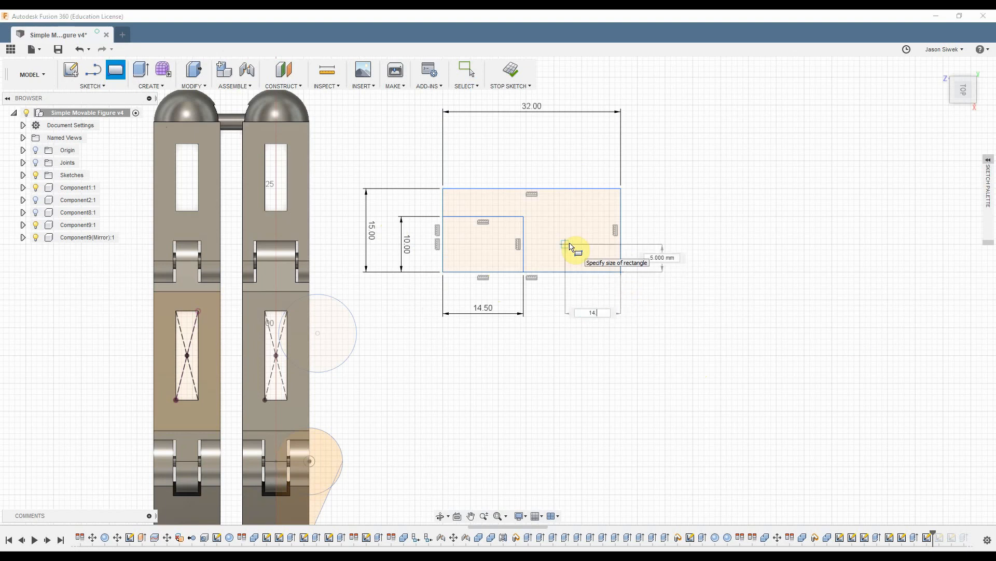
type(".5mm")
key("Tab")
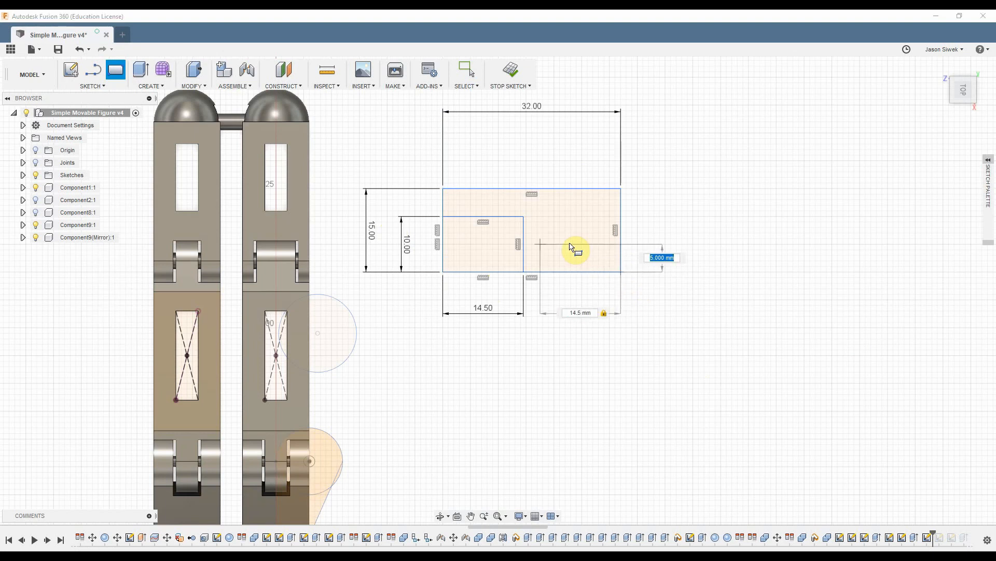
type("10mm")
key("Tab")
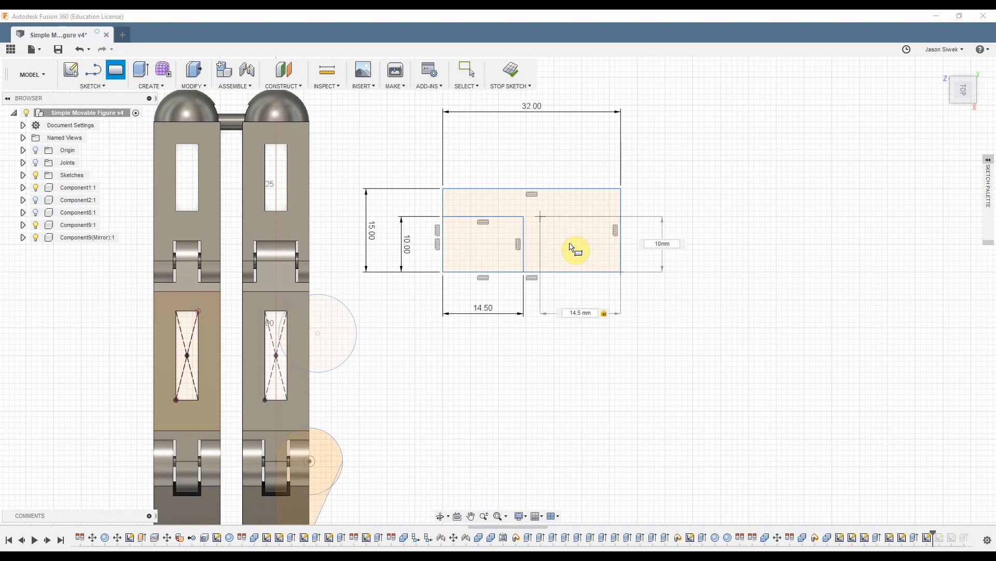
key("Return")
key("Escape")
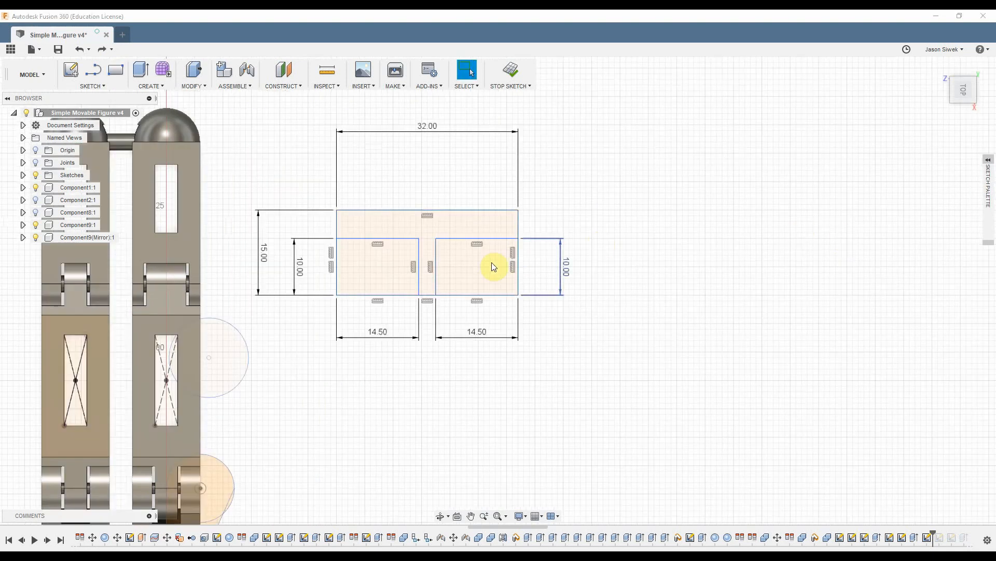
Extrude the T-shaped profile left between the rectangles 12 mm as a new body.
key("e")
left_click(434, 232)
type("12mm")
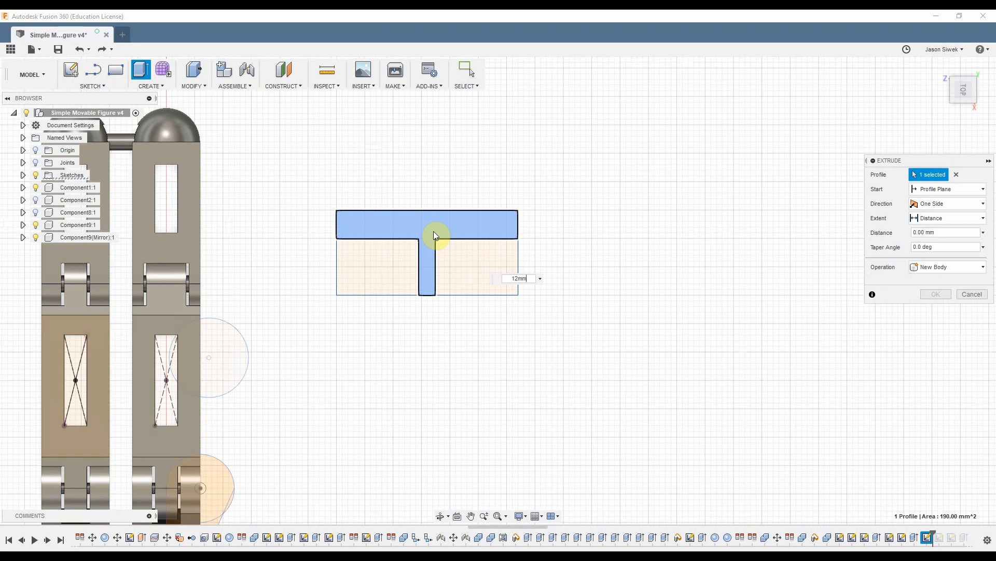
key("Return")
Fillet one inner edge between the T-shaped body's stem and crossbar with a 2 mm radius.
scroll(467, 208, "up", 2)
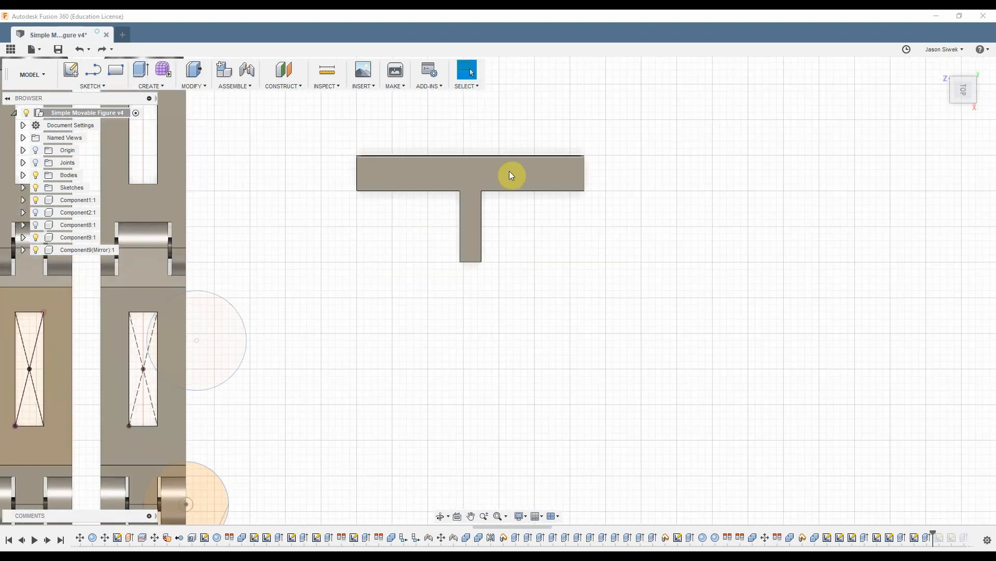
middle_click_drag(530, 263, 516, 246, "shift")
key("Escape")
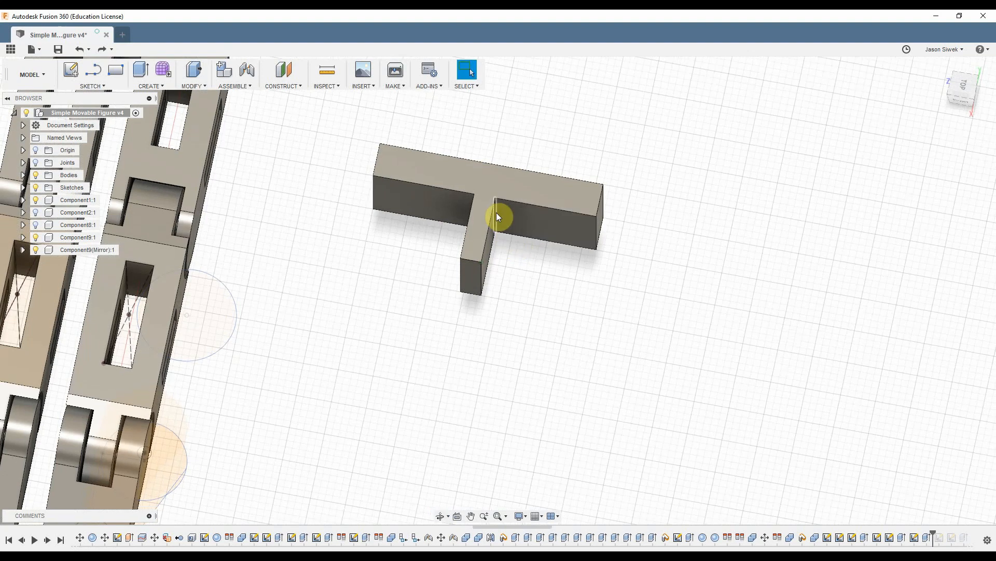
left_click(496, 213)
type("f4mm")
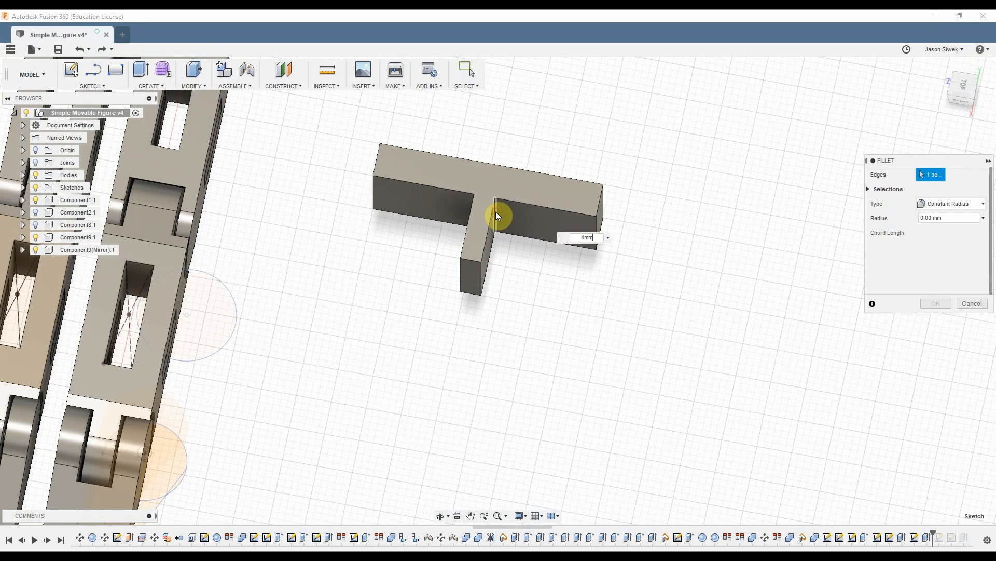
type("2mm")
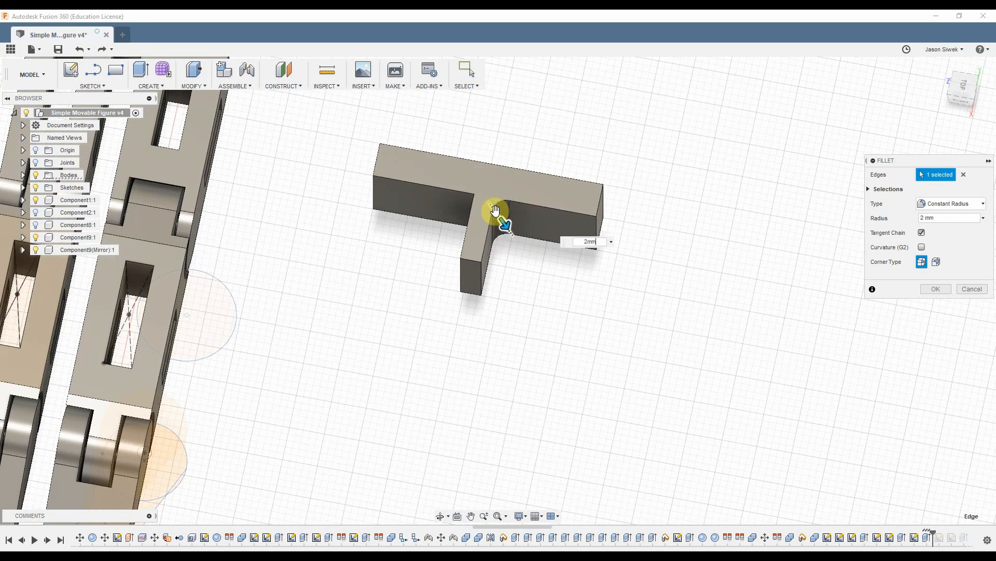
key("Return")
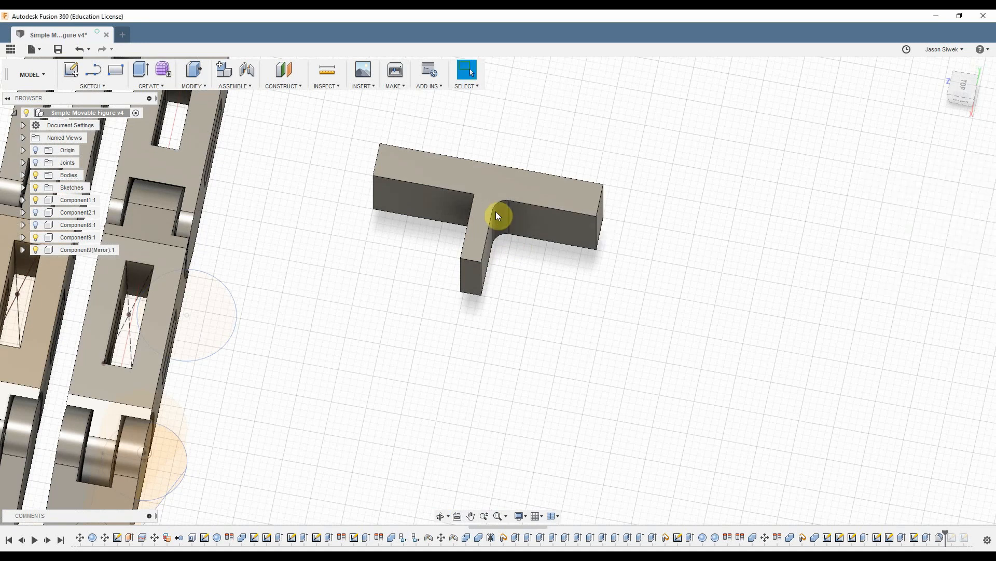
Fillet the inner edge on the opposite side of the T-shaped body's stem with a 2 mm radius.
middle_click_drag(418, 294, 447, 298, "shift")
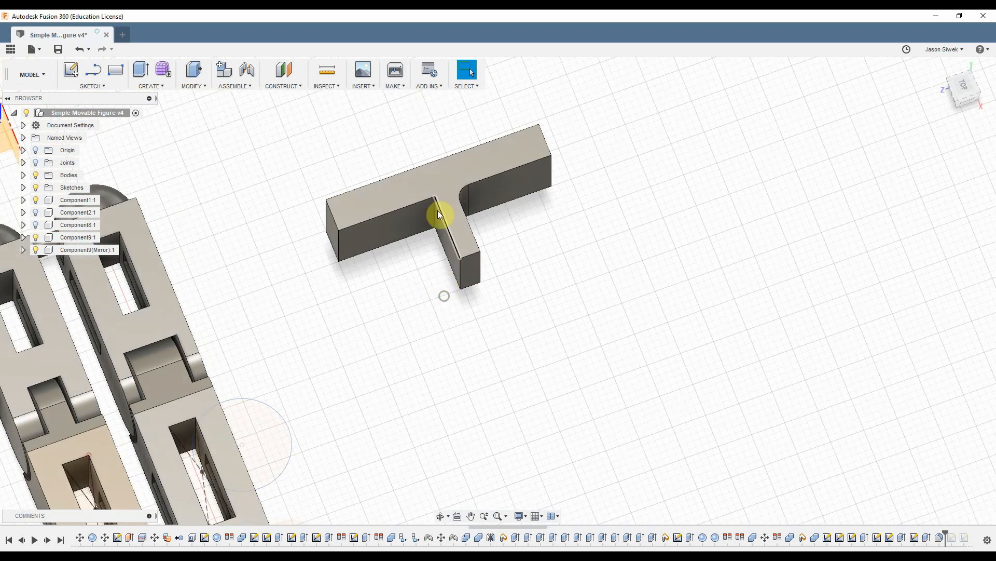
key("f")
left_click(436, 213)
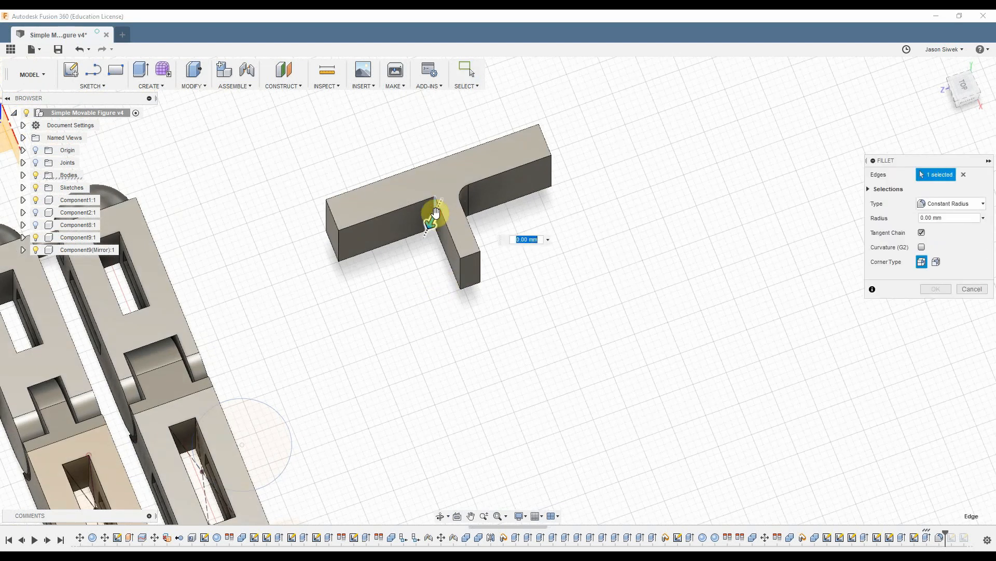
type("2mm")
key("Return")
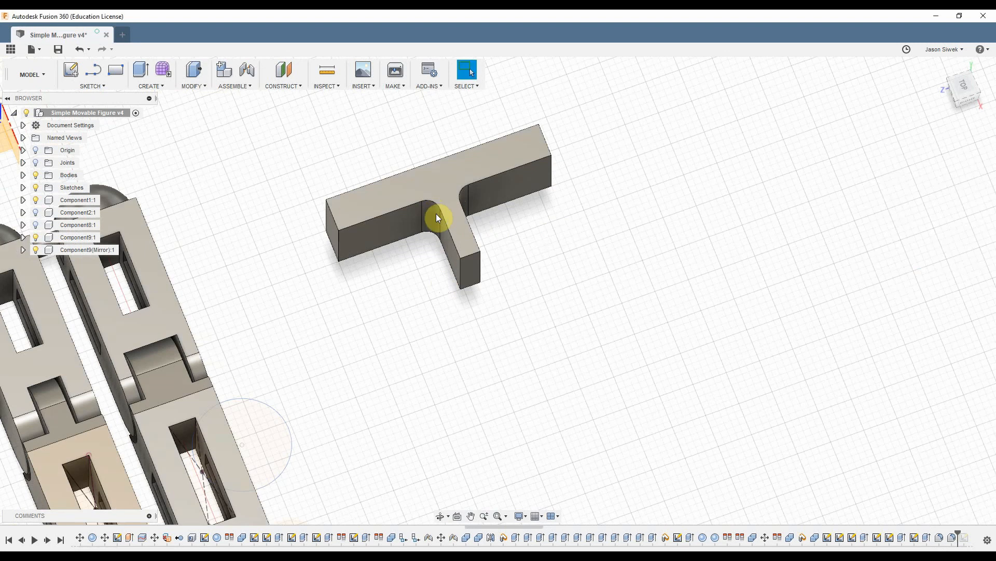
Sketch a 3 mm diameter circle in the middle of the flat side face of the T-shaped body's stem.
left_click(980, 71)
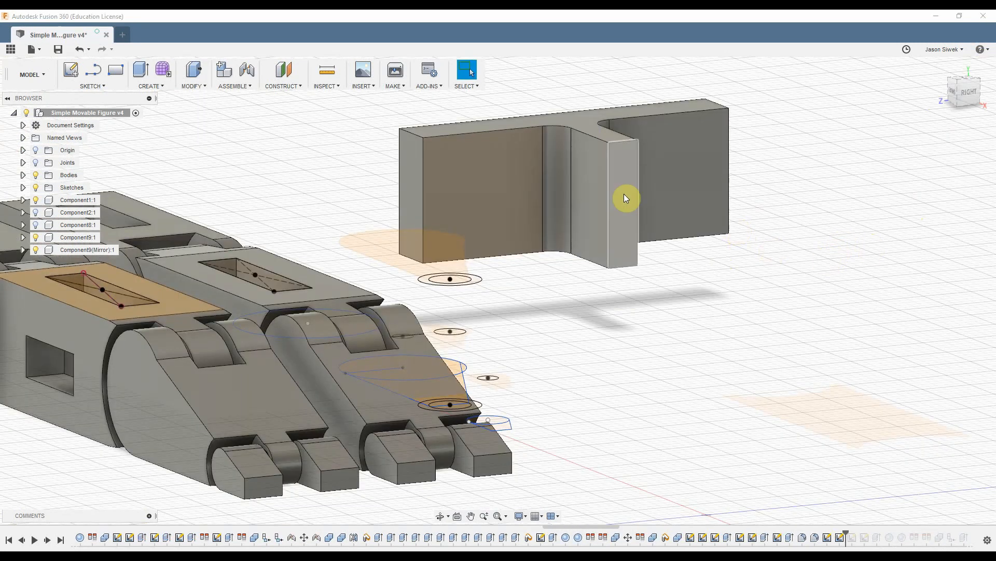
middle_click_drag(765, 254, 731, 243, "shift")
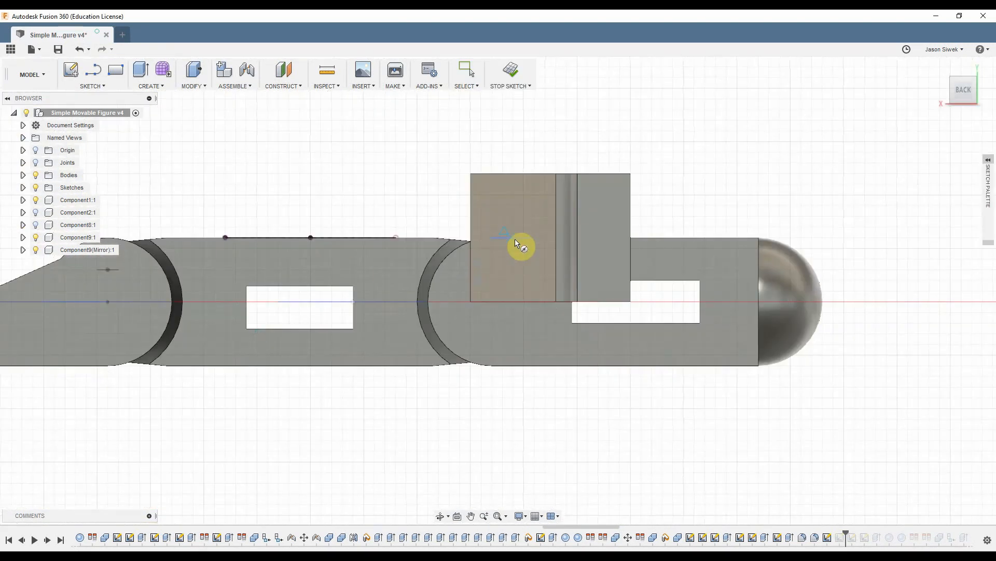
left_click(503, 238)
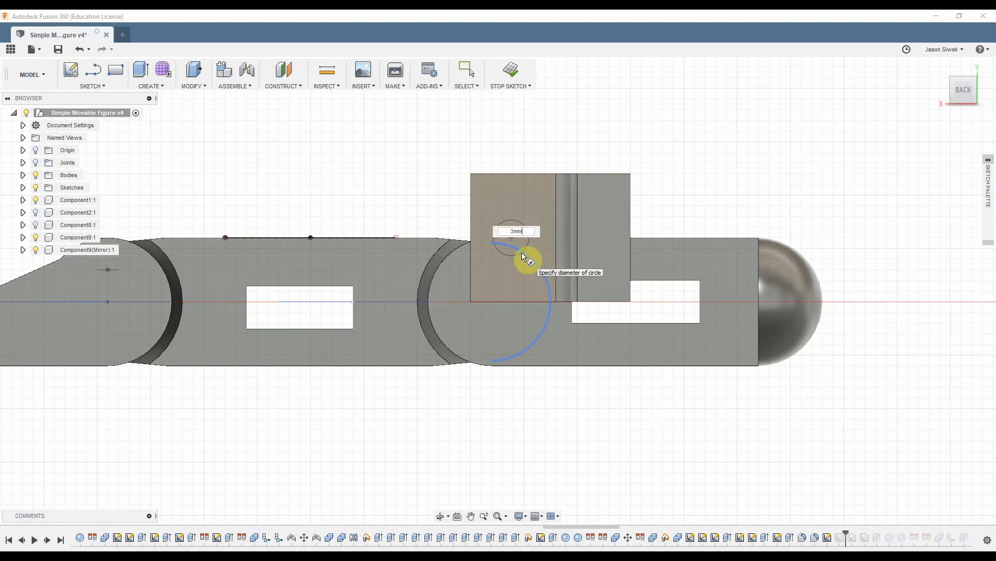
type("3")
key("Tab")
key("Return")
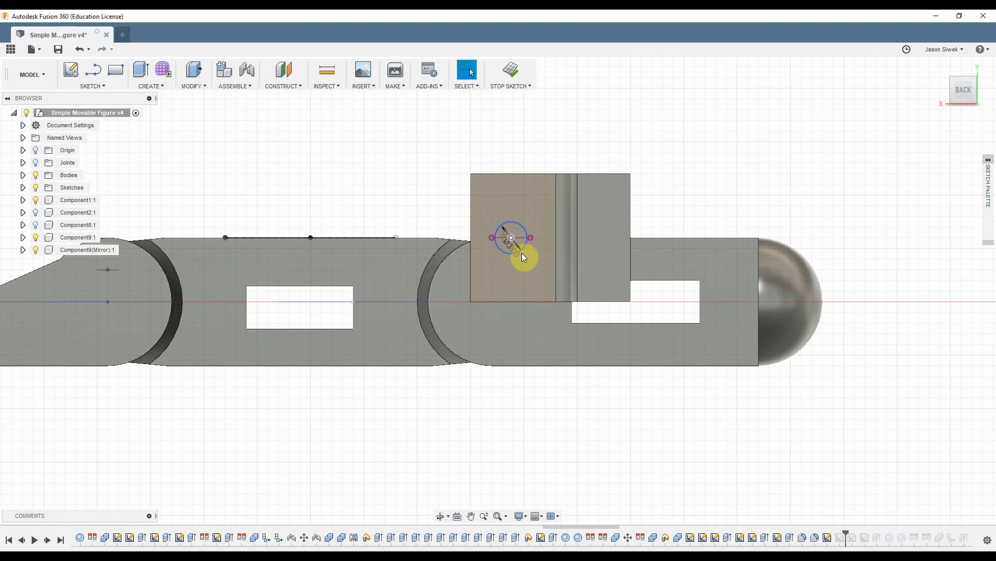
Cut a hole through the T-shaped body's stem by extruding both halves of the circle -4 mm.
key("e")
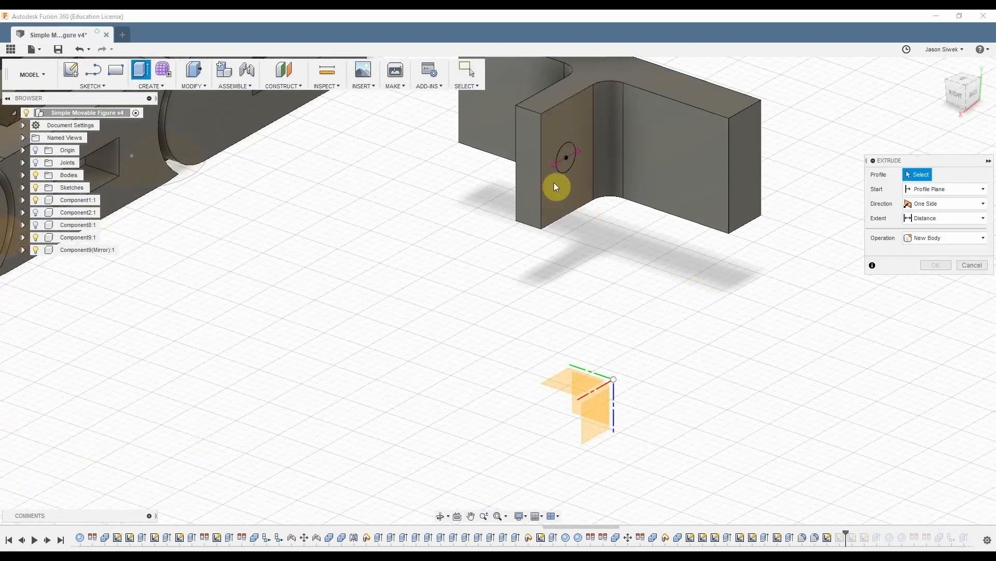
left_click(562, 168)
left_click(564, 148)
type("-4mm")
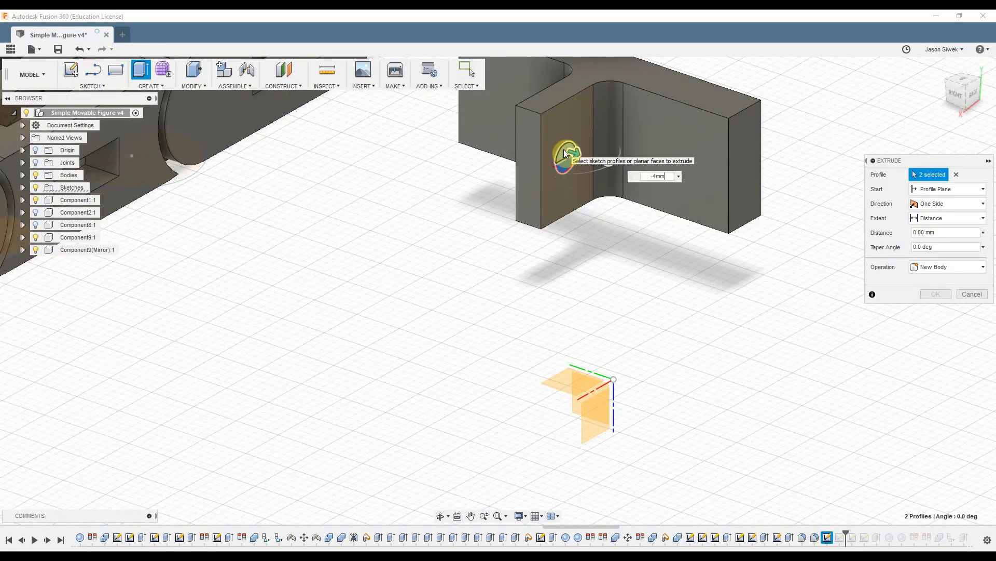
key("Return")
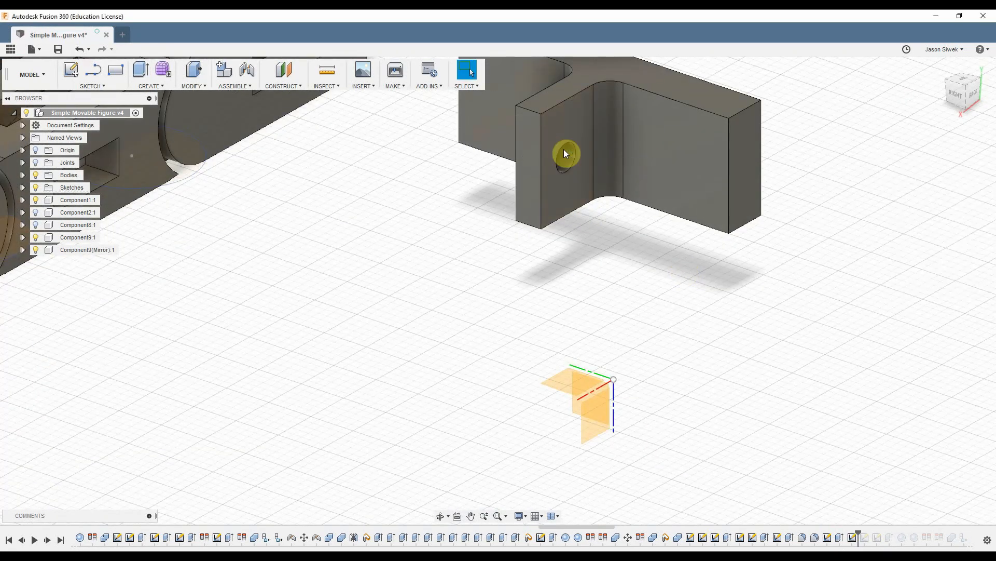
Align the T-shaped piece's hole edge to the cylindrical pin joining the two legs between their rounded ends.
scroll(425, 271, "down", 3)
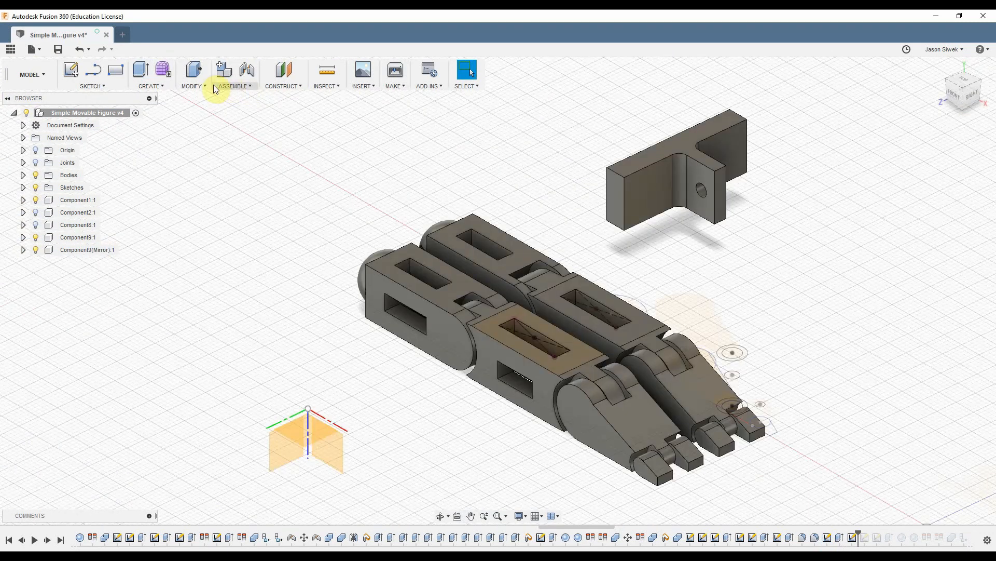
left_click(203, 86)
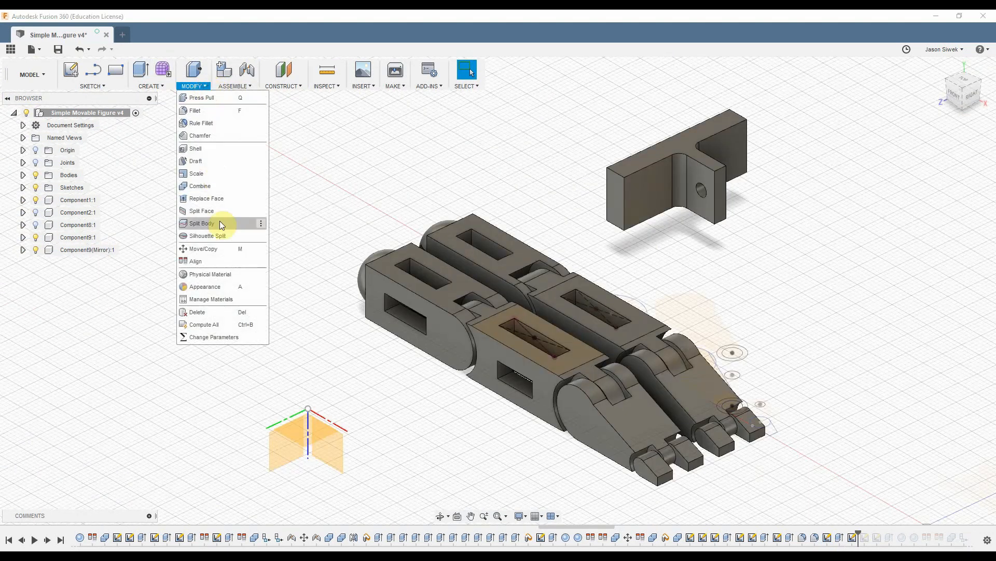
left_click(208, 261)
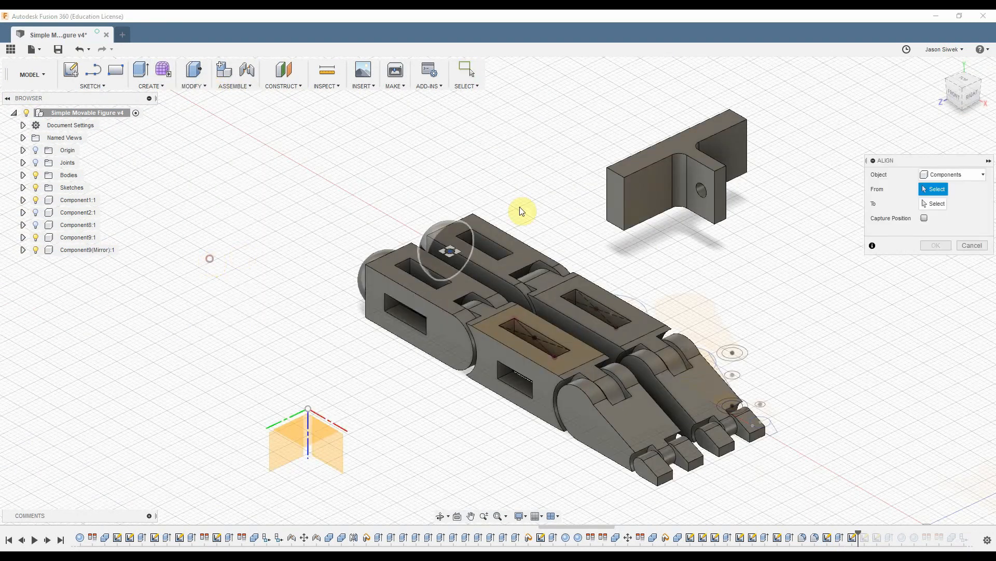
left_click(696, 194)
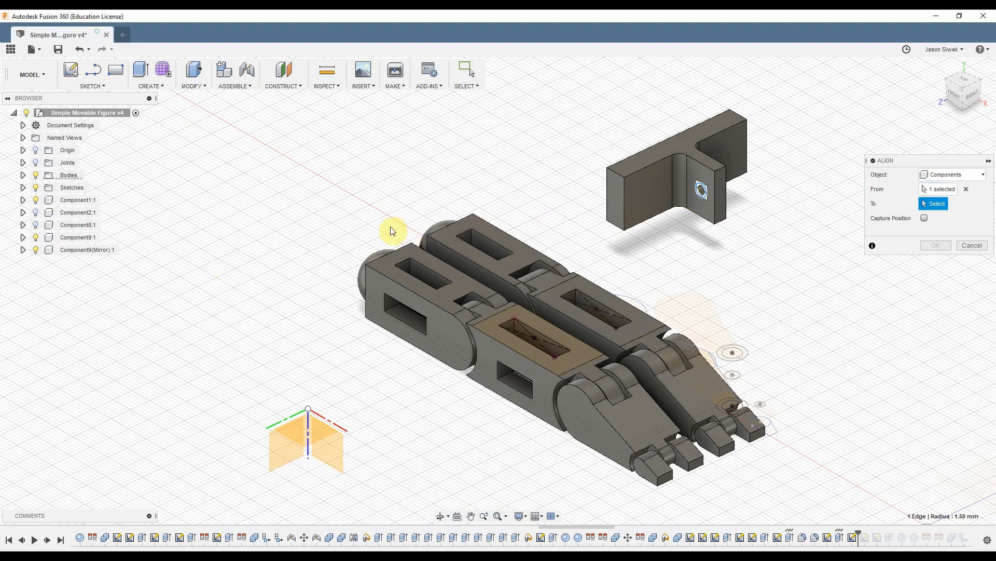
middle_click_drag(387, 220, 409, 272, "shift")
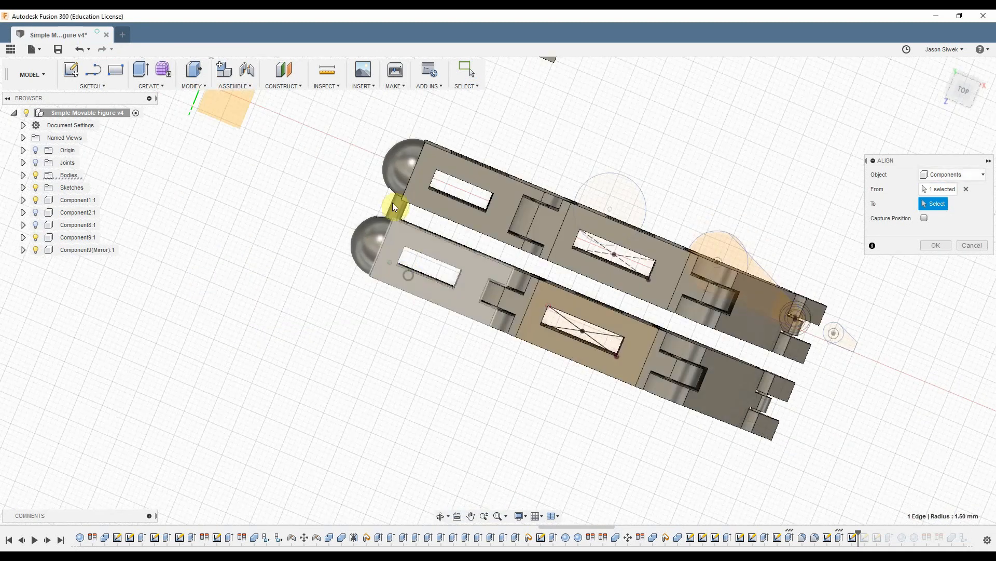
left_click(397, 208)
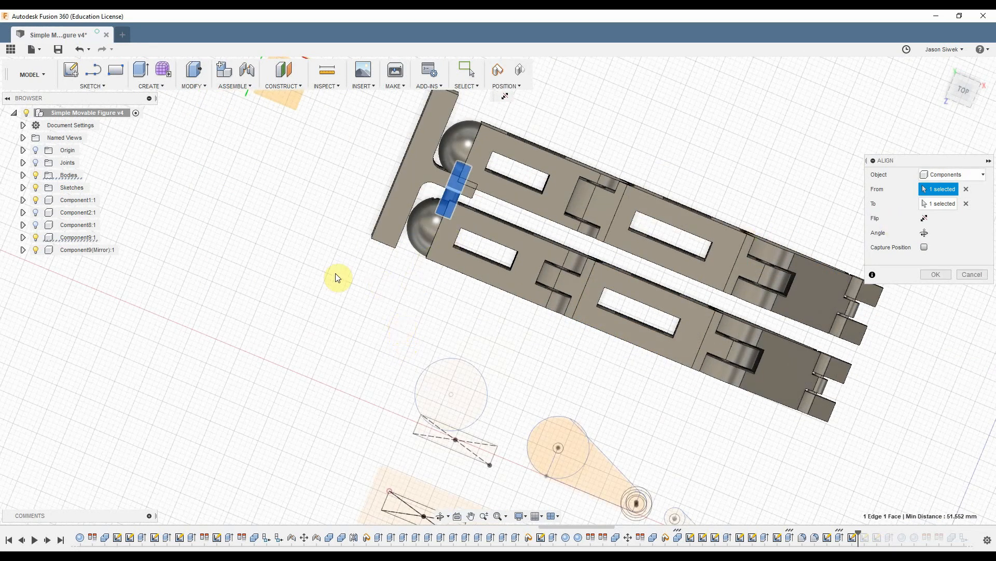
middle_click_drag(335, 273, 296, 351)
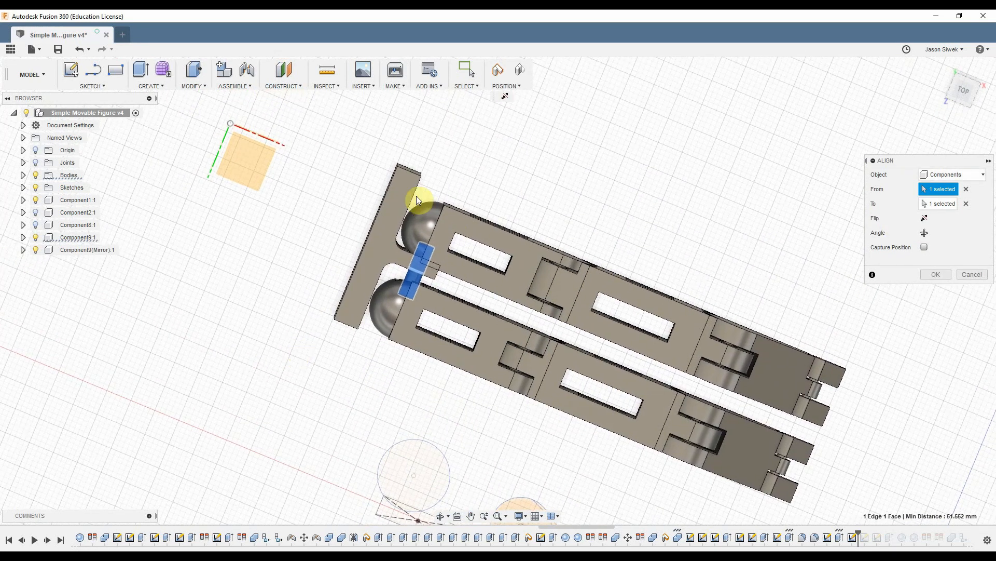
left_click(936, 274)
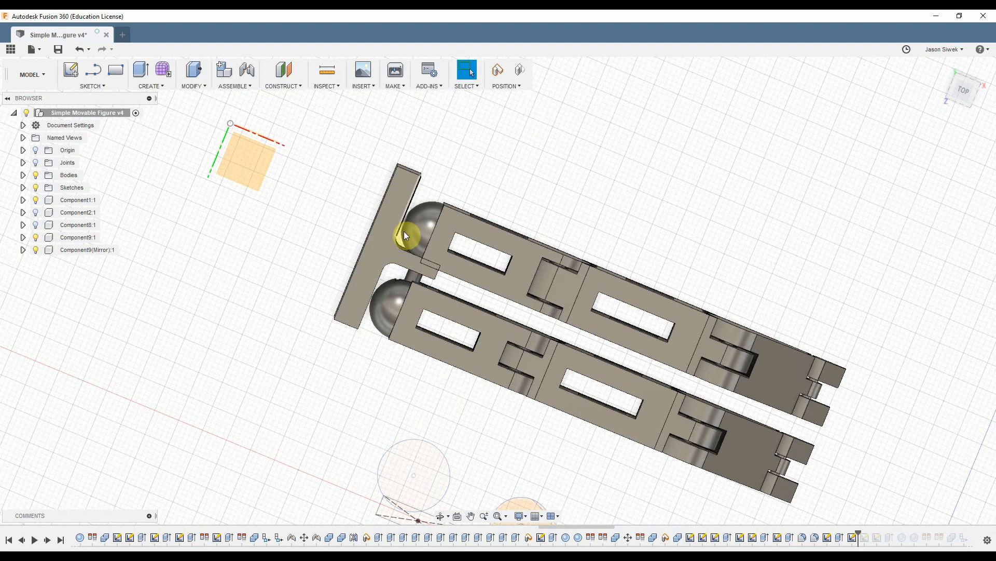
Move the T-shaped body 1.5 mm in Y along the pin to center its stem between the two legs.
key("m")
left_click(370, 278)
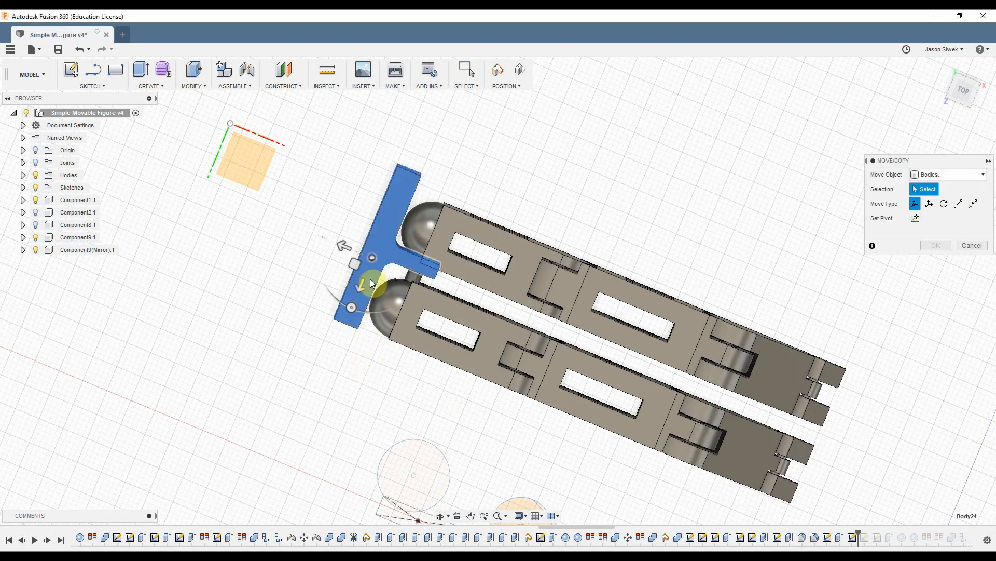
left_click(362, 287)
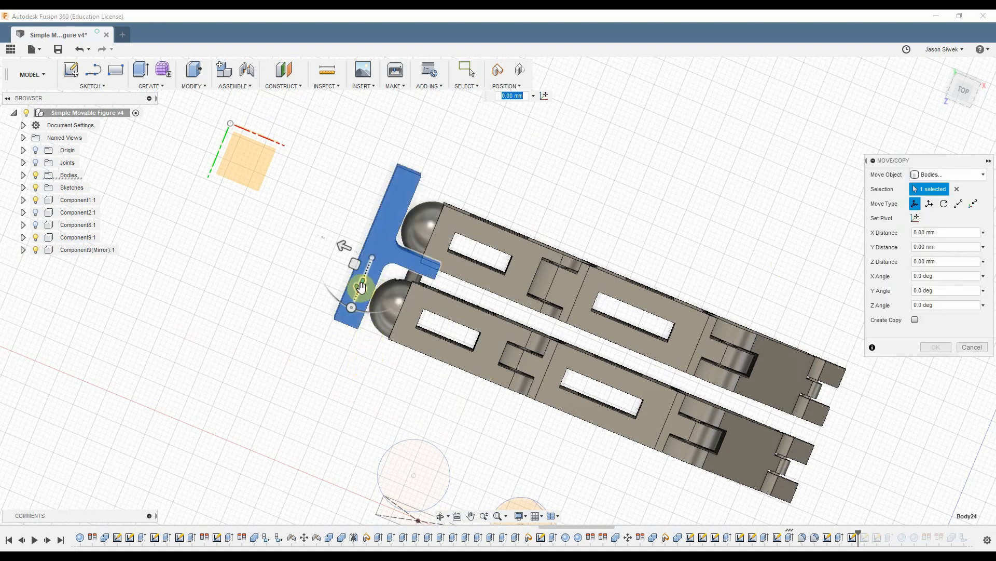
type("1.5mm")
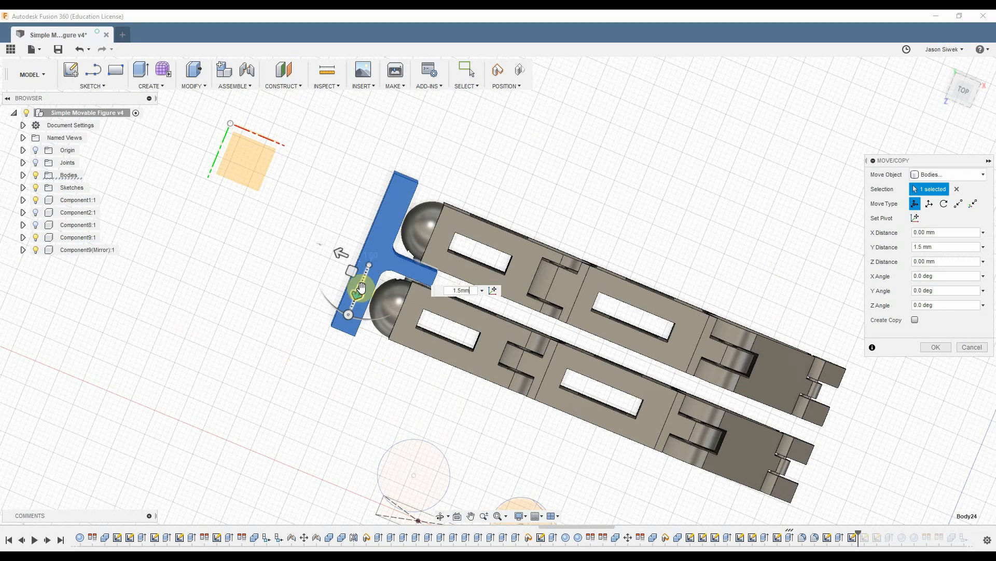
key("Return")
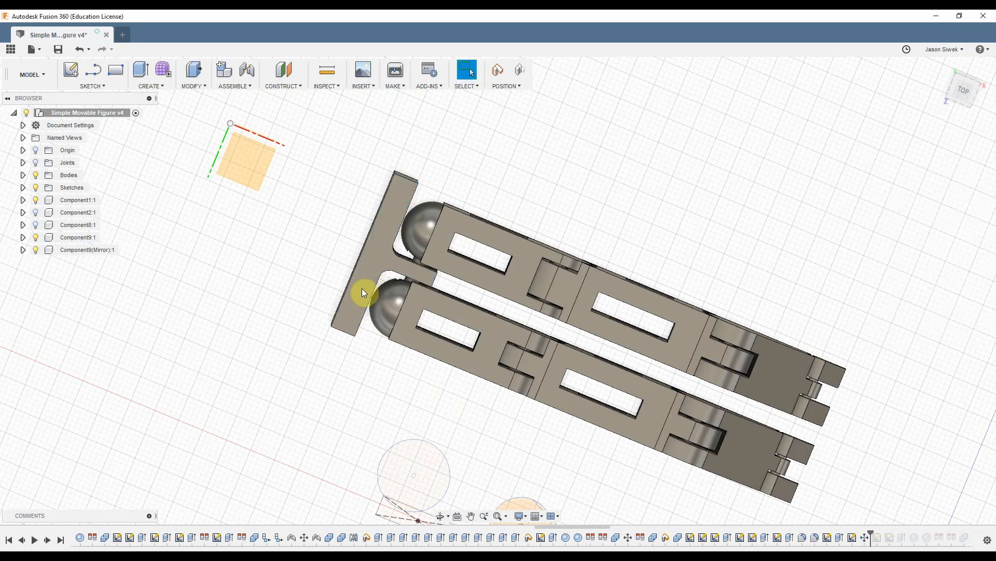
middle_click_drag(415, 398, 405, 356, "shift")
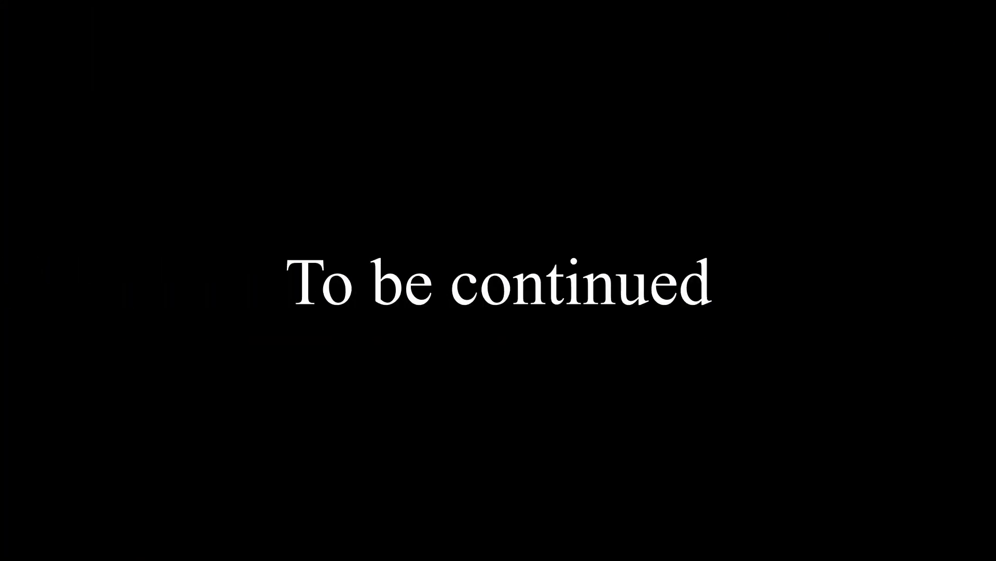